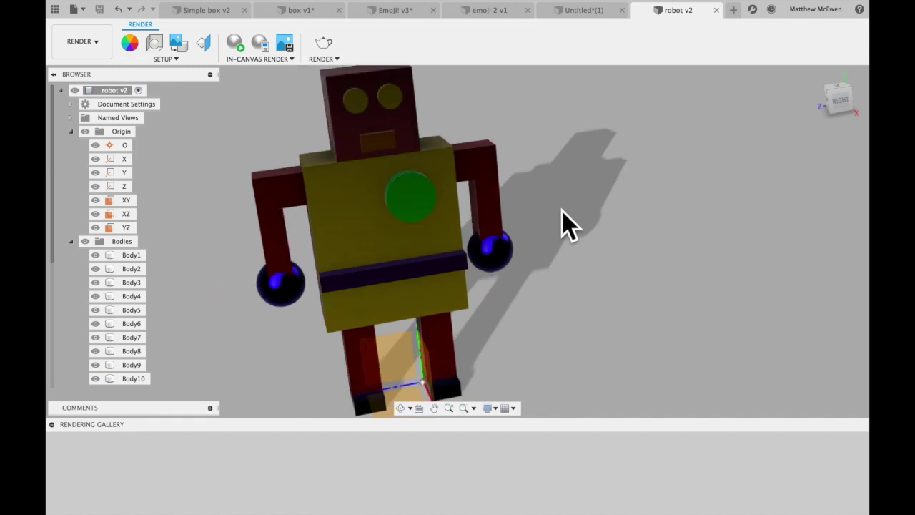
Switch the robot model to the Design workspace and examine its list of bodies and overall shape.
left_click(91, 45)
left_click(78, 70)
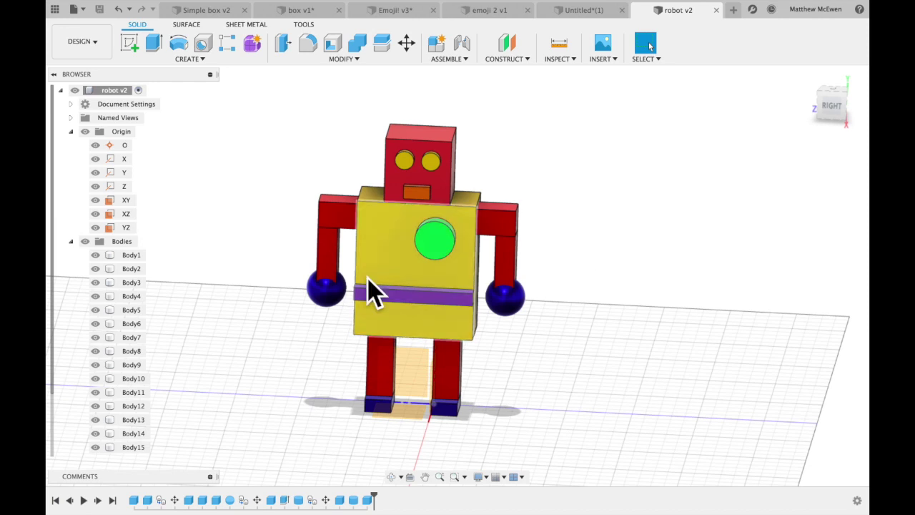
scroll(113, 321, "down", 2)
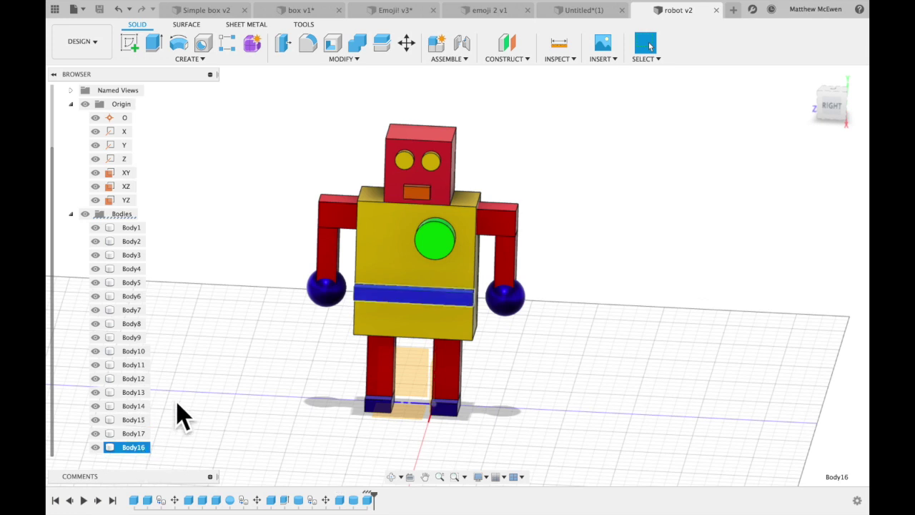
scroll(418, 127, "left", 3, "shift")
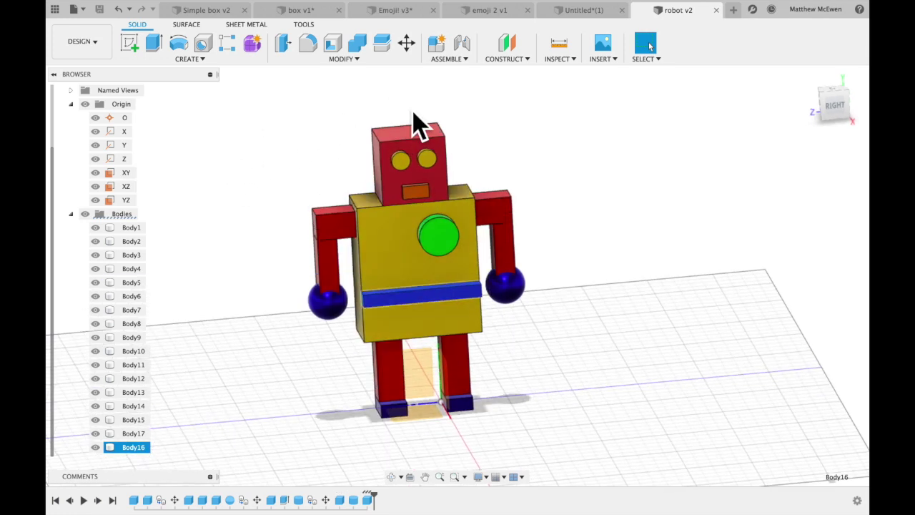
Create a new design, show its origin planes and axes, and return to the home view.
left_click(75, 9)
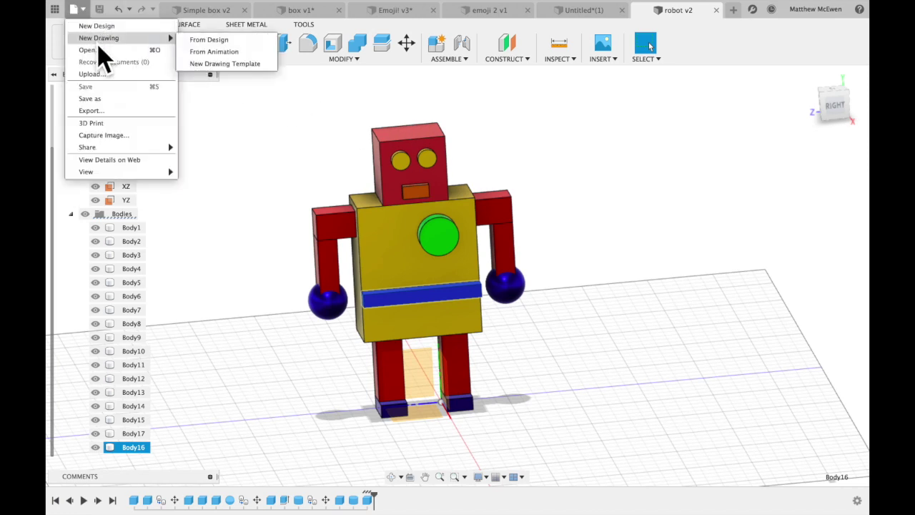
left_click(97, 26)
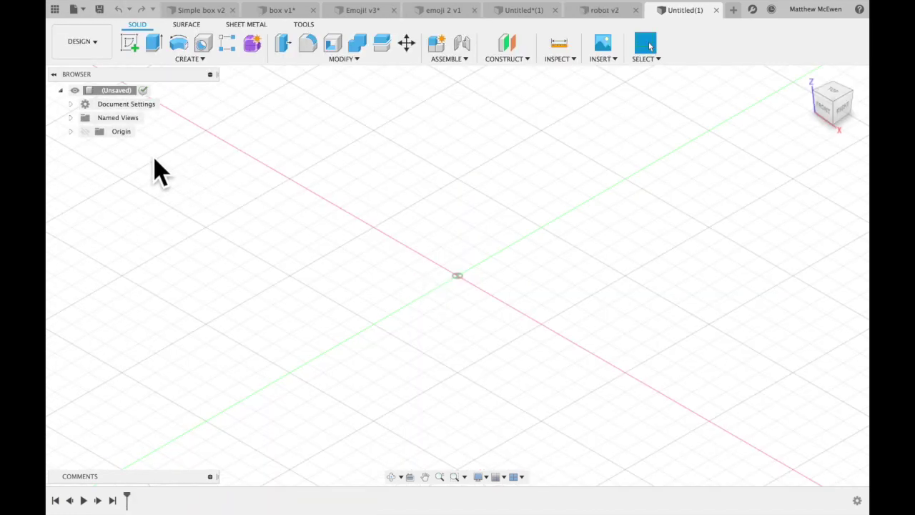
left_click(85, 131)
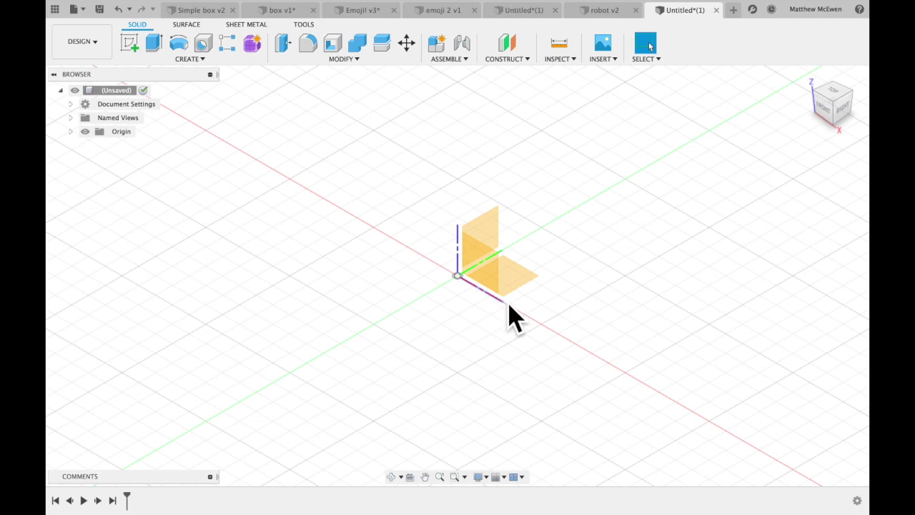
middle_click_drag(512, 318, 509, 317, "shift")
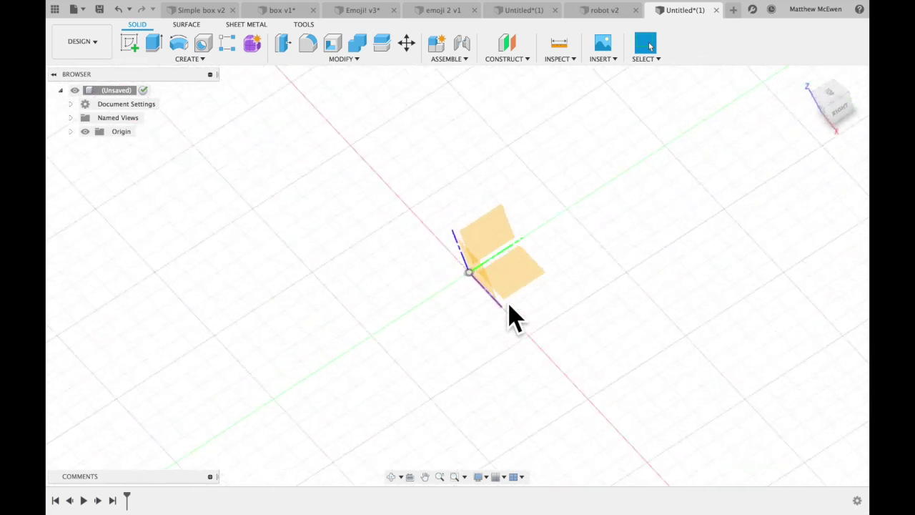
left_click(807, 77)
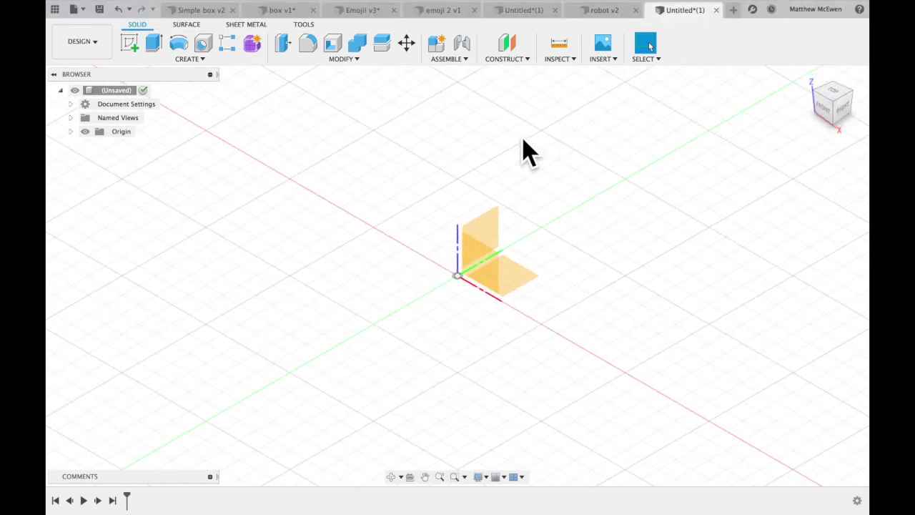
Create a box 3 cm long, 2 cm wide and 1 cm high on the horizontal origin plane as a new body.
left_click(171, 61)
left_click(166, 219)
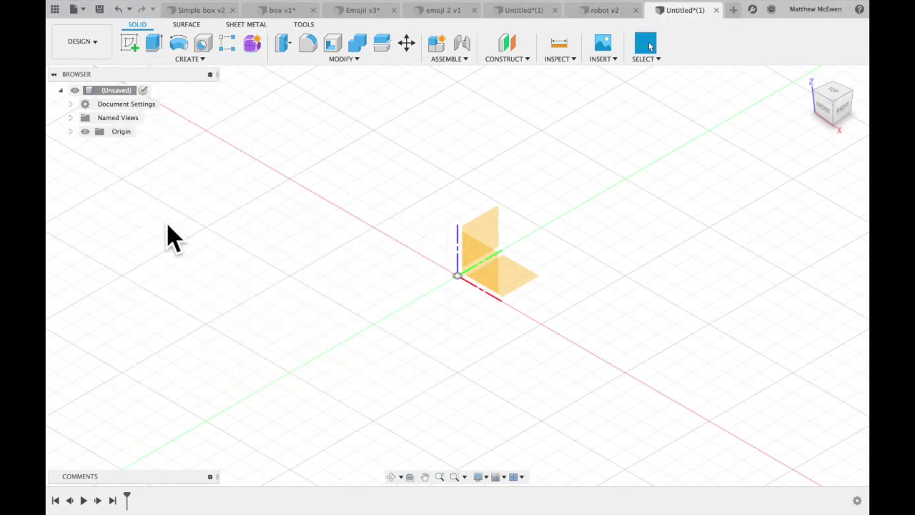
left_click(512, 283)
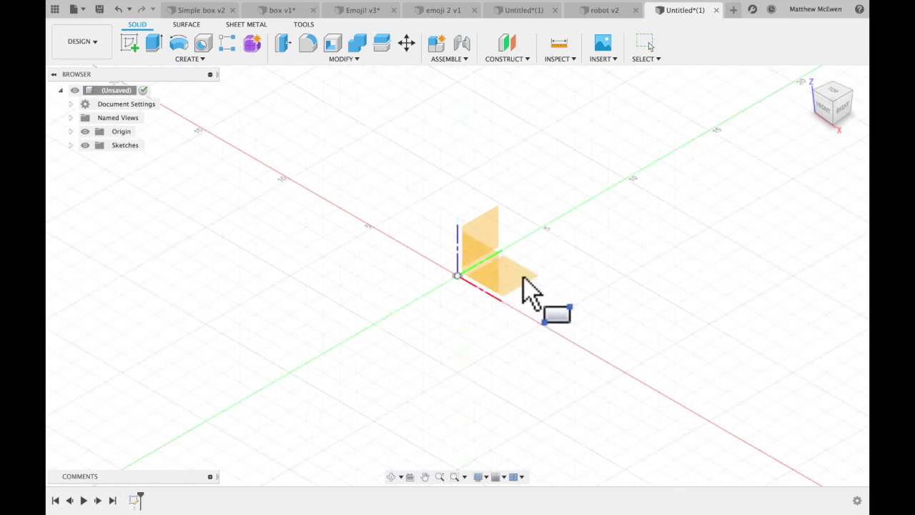
left_click(408, 309)
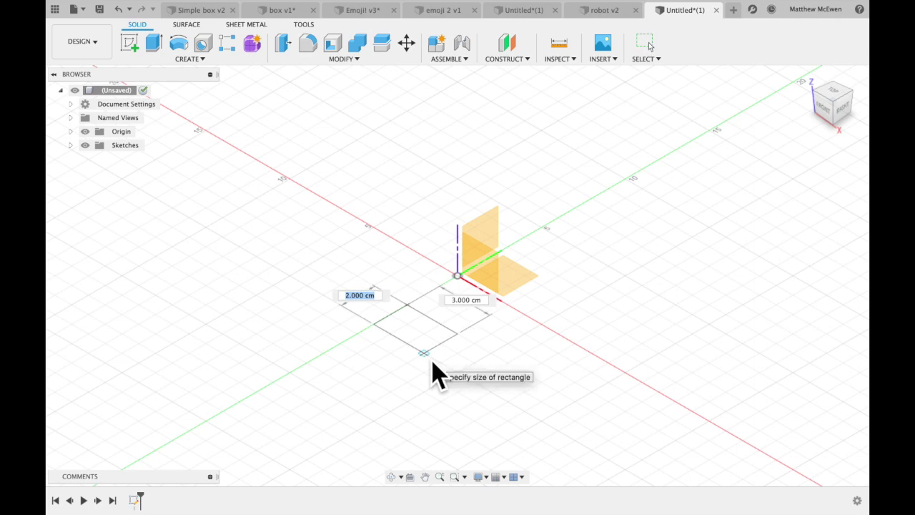
left_click(432, 362)
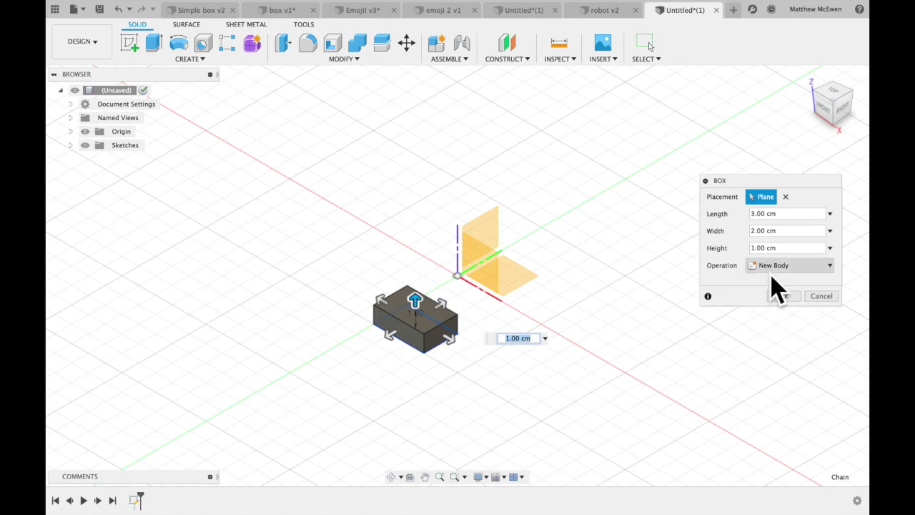
left_click(785, 299)
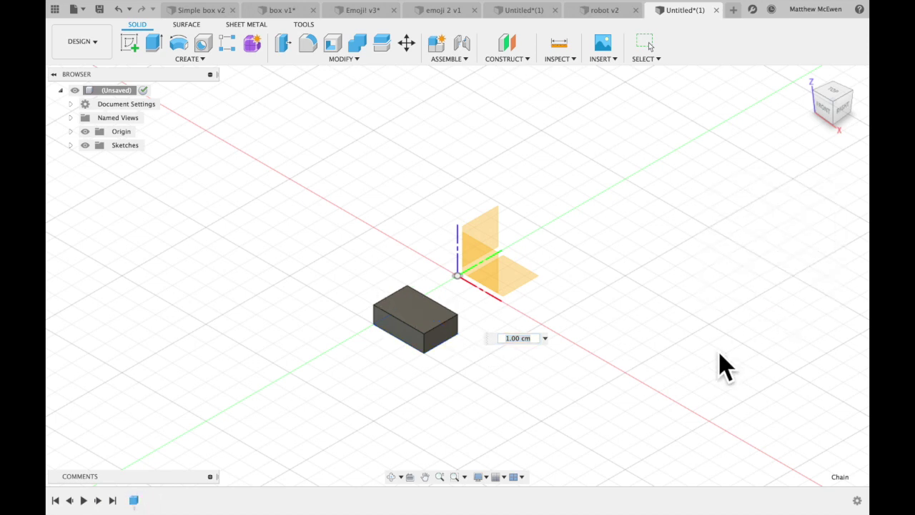
Draw a 2 × 2 cm box from the back corner of the foot's top face and raise it to 5 cm.
left_click(190, 58)
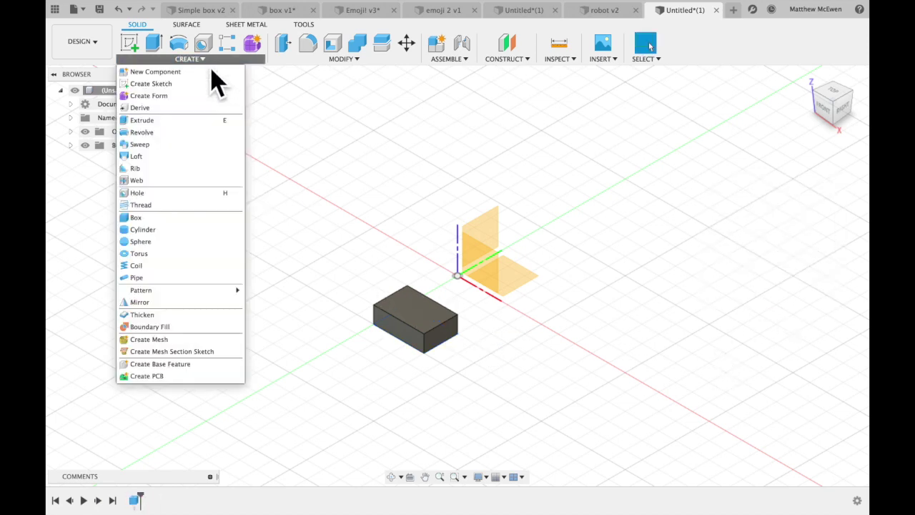
left_click(153, 226)
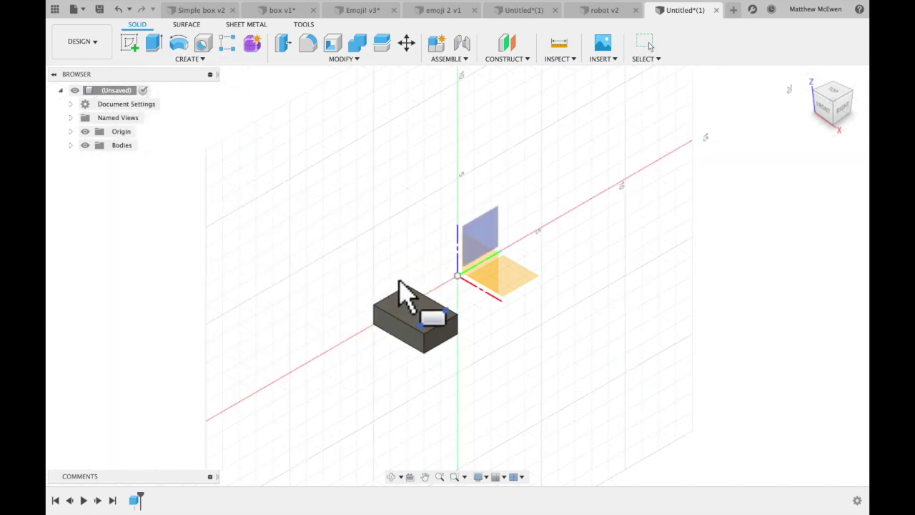
left_click(422, 312)
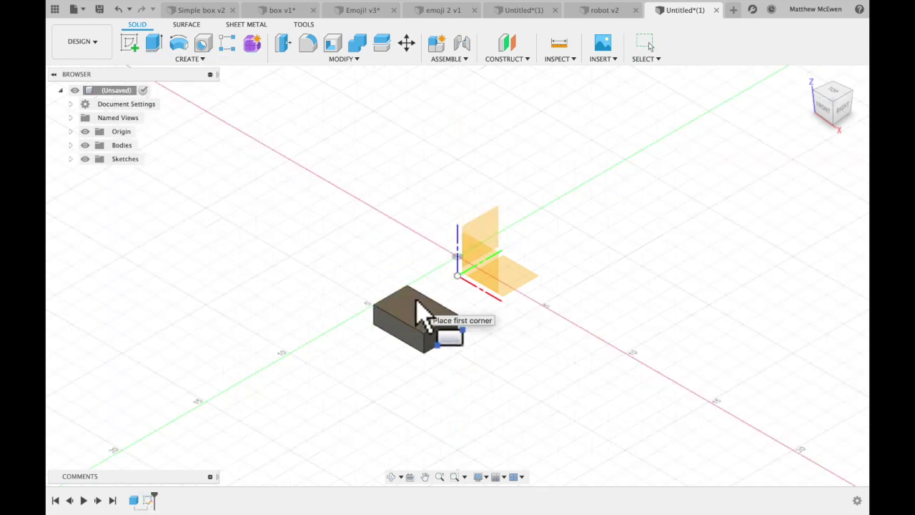
left_click(409, 323)
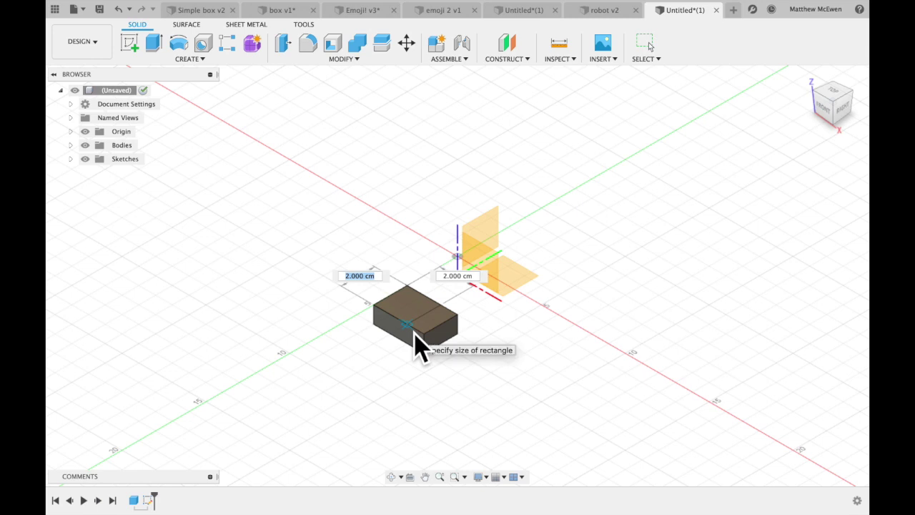
left_click(418, 346)
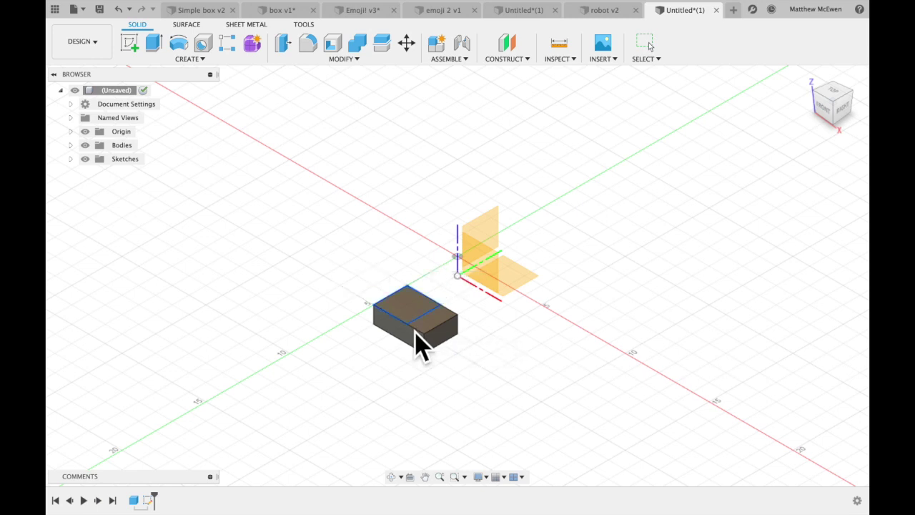
left_click_drag(418, 302, 410, 202)
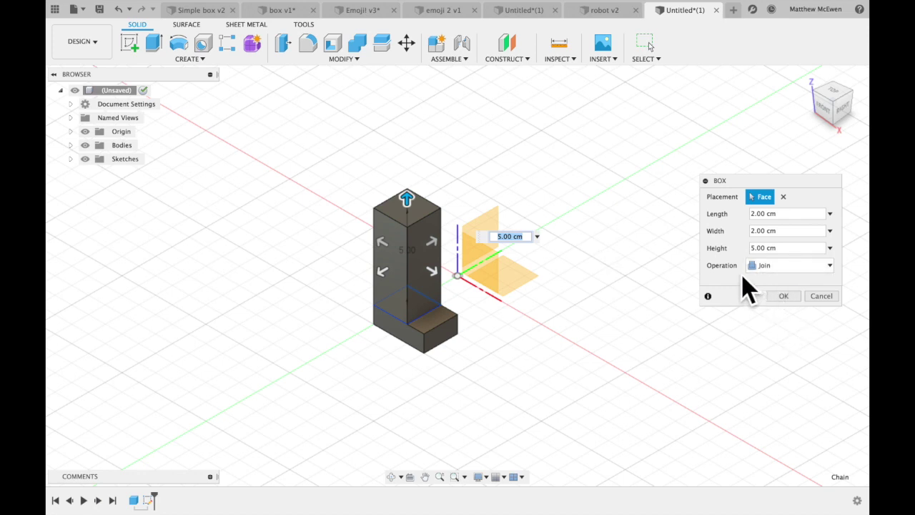
Set the leg box's operation to New Body and finish the box.
left_click(71, 145)
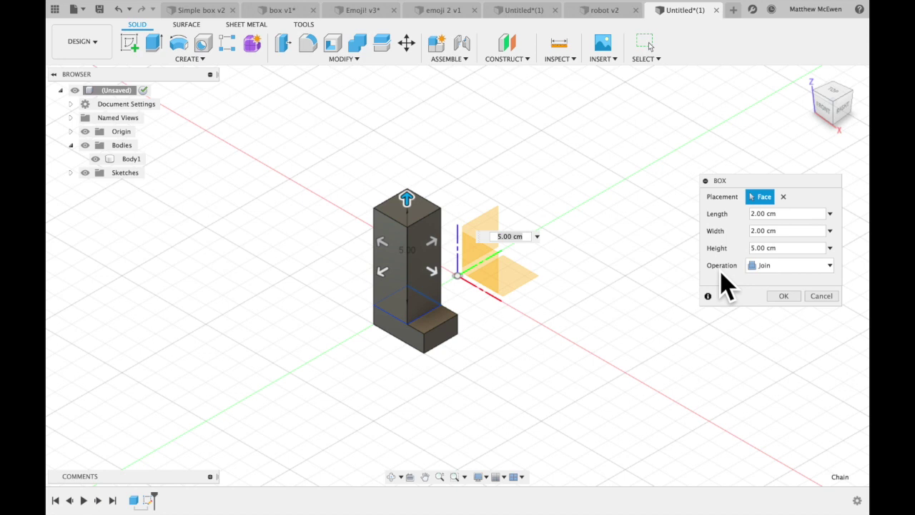
left_click(773, 265)
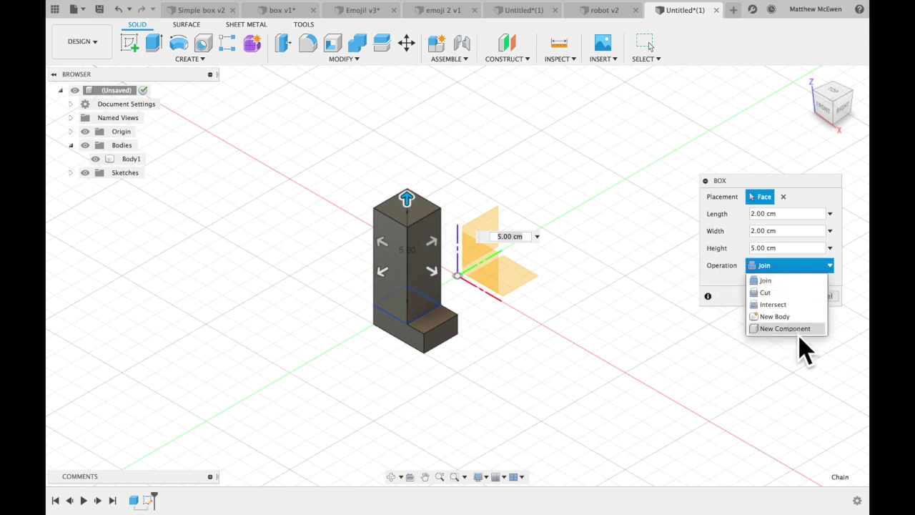
left_click(786, 315)
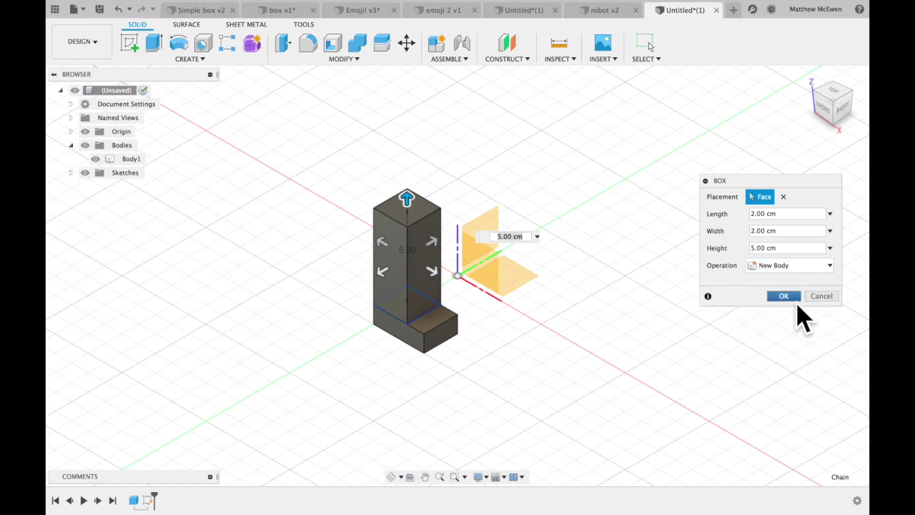
left_click(784, 296)
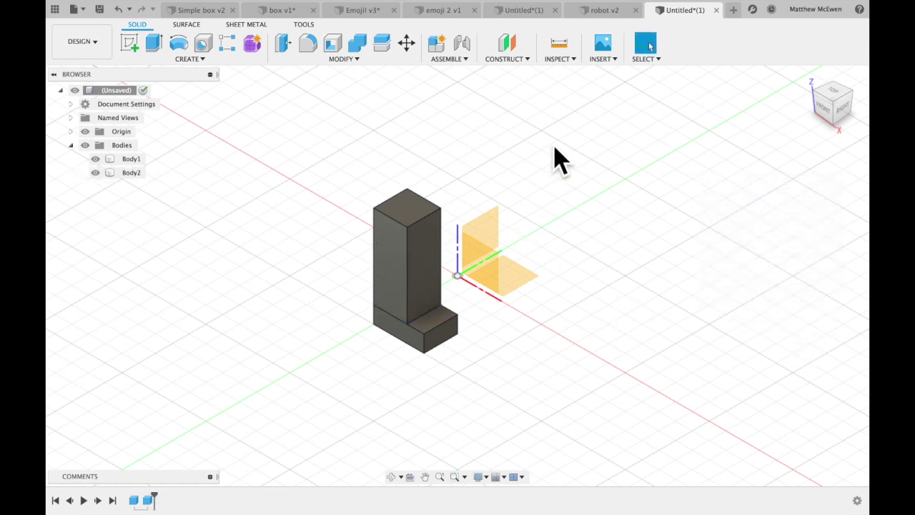
scroll(556, 147, "right", 5, "shift")
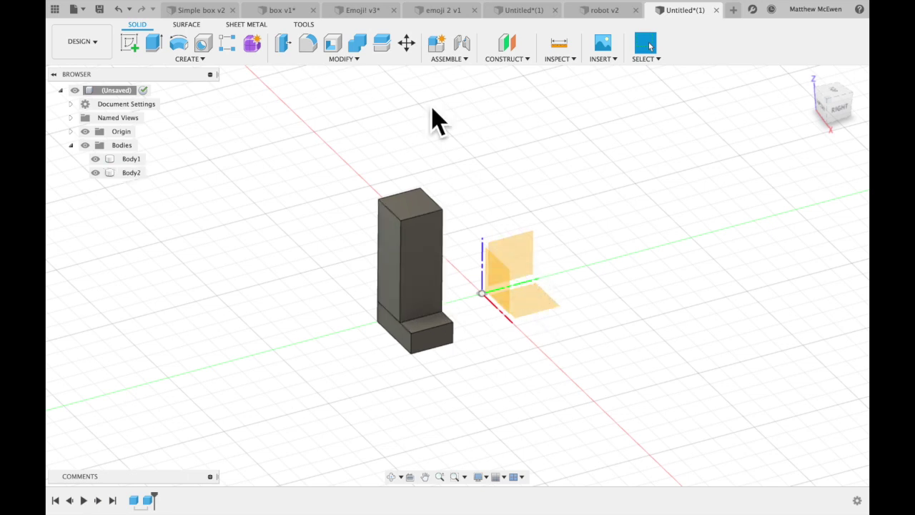
left_click(408, 47)
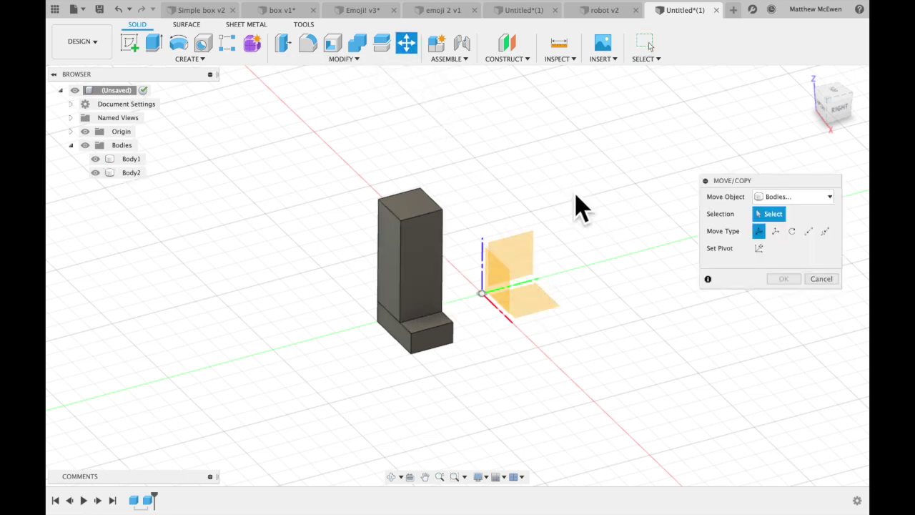
left_click_drag(737, 189, 657, 135)
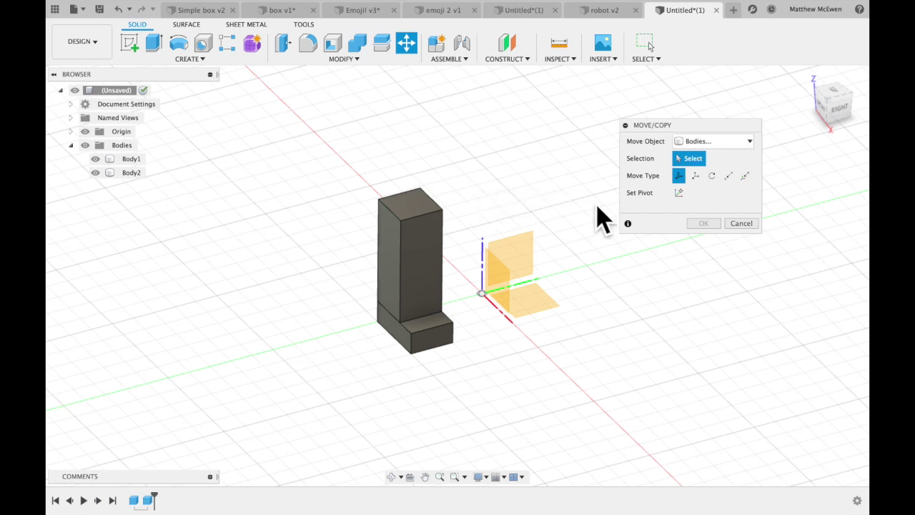
left_click(404, 252)
left_click(404, 251)
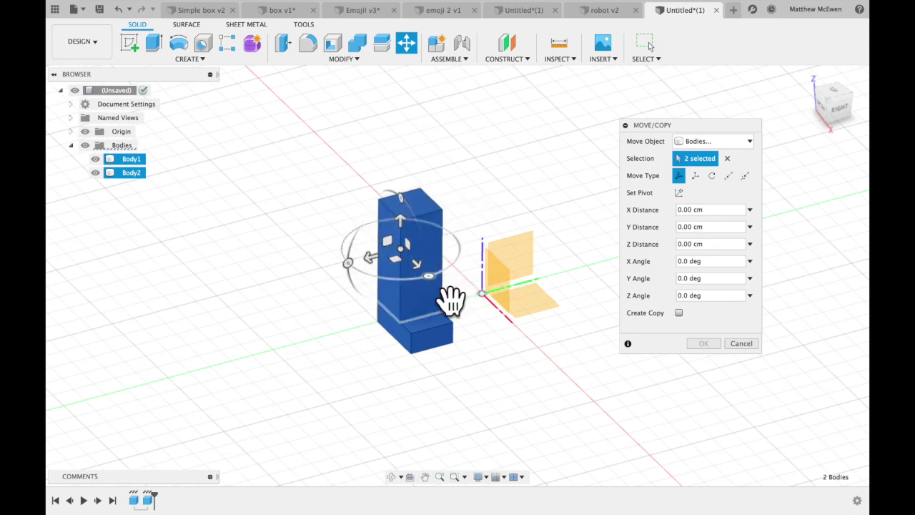
left_click_drag(436, 286, 476, 317)
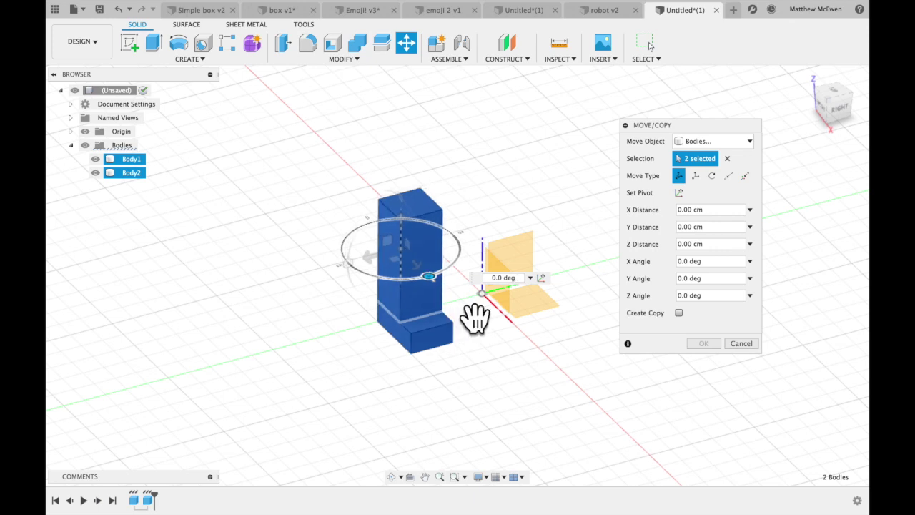
mouse_move(383, 266)
left_mouse_down()
mouse_move(282, 296)
mouse_move(386, 265)
left_mouse_up()
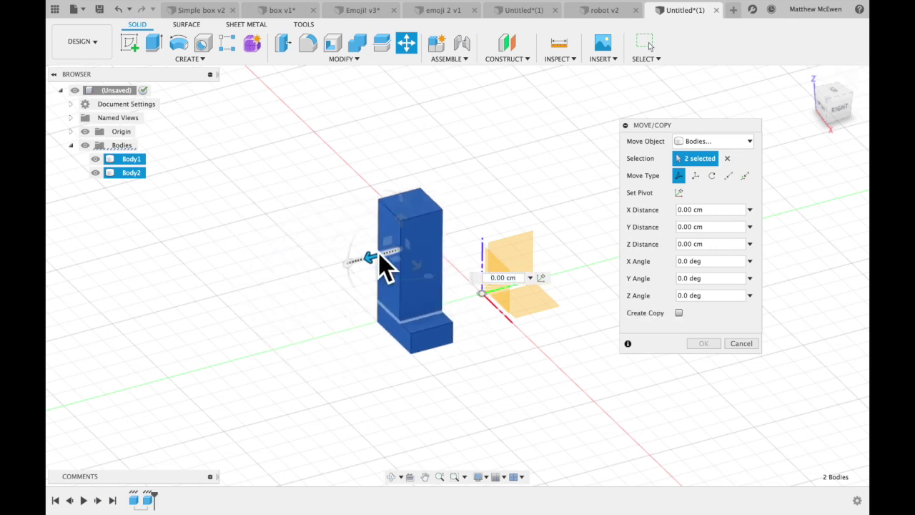
mouse_move(437, 286)
left_mouse_down()
mouse_move(496, 327)
mouse_move(494, 336)
mouse_move(420, 260)
mouse_move(384, 195)
mouse_move(293, 237)
mouse_move(441, 220)
mouse_move(394, 210)
mouse_move(443, 272)
mouse_move(407, 279)
mouse_move(431, 286)
left_mouse_up()
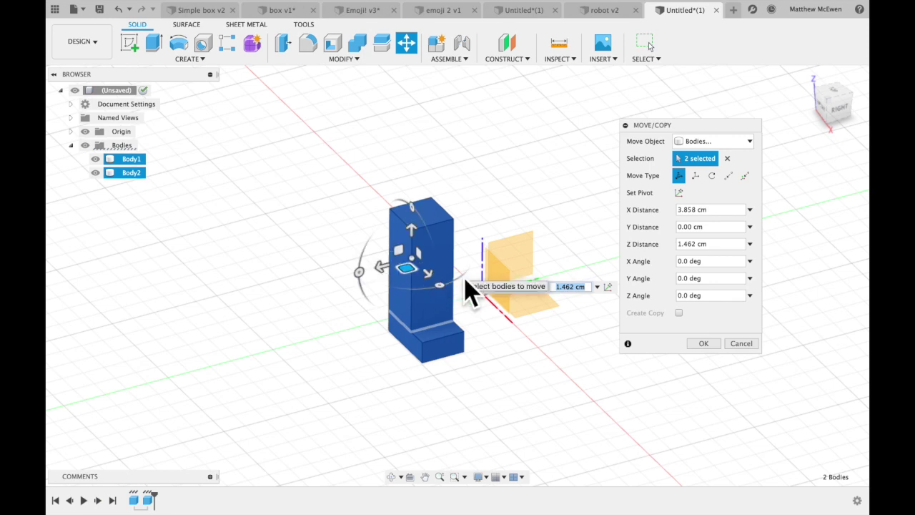
left_click(743, 344)
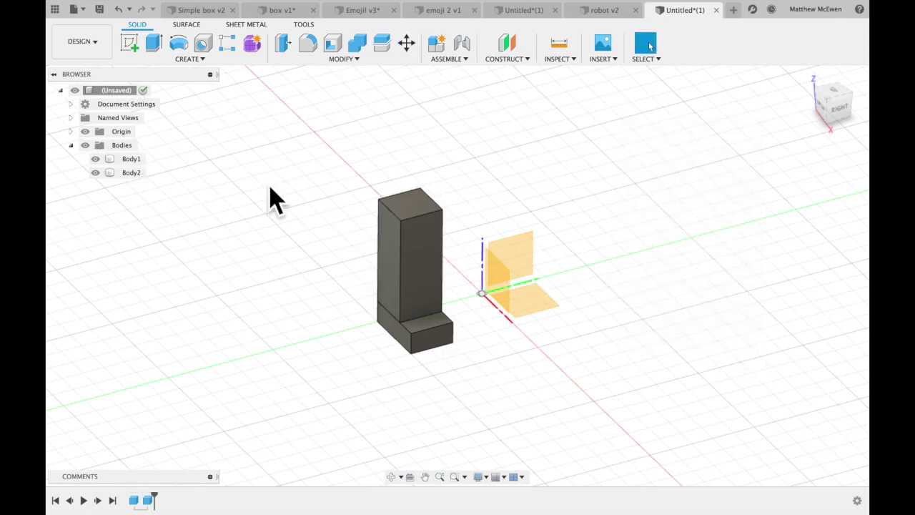
left_click(413, 49)
left_click(405, 240)
left_click(413, 279)
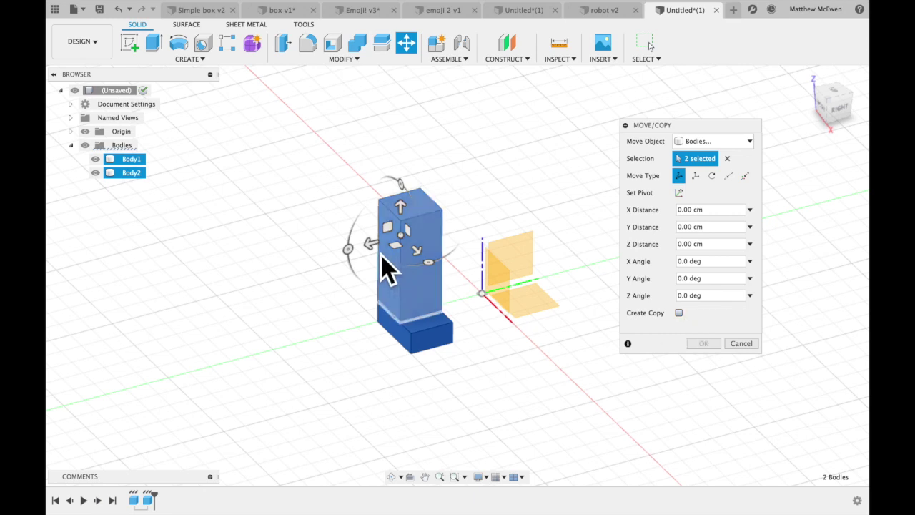
left_click_drag(369, 243, 309, 260)
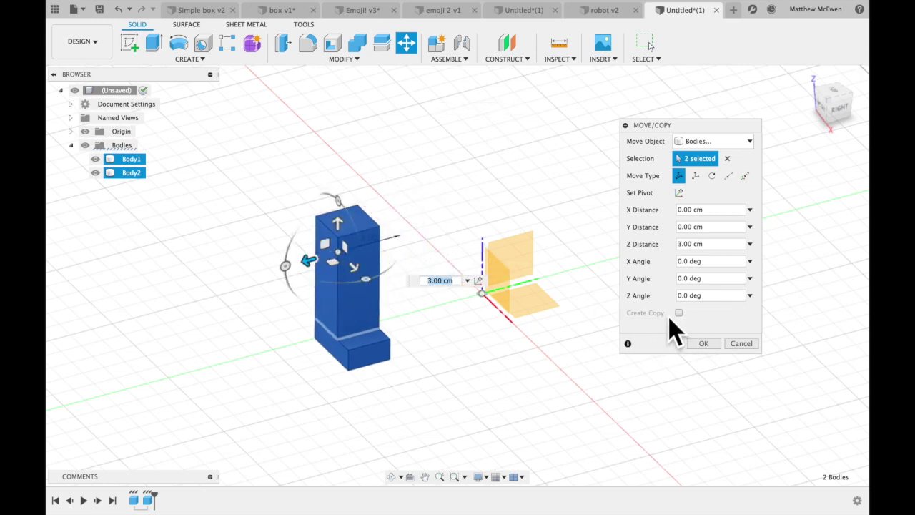
left_click(743, 344)
Create a copy of the foot and leg bodies and move it 5 cm along X.
left_click(406, 43)
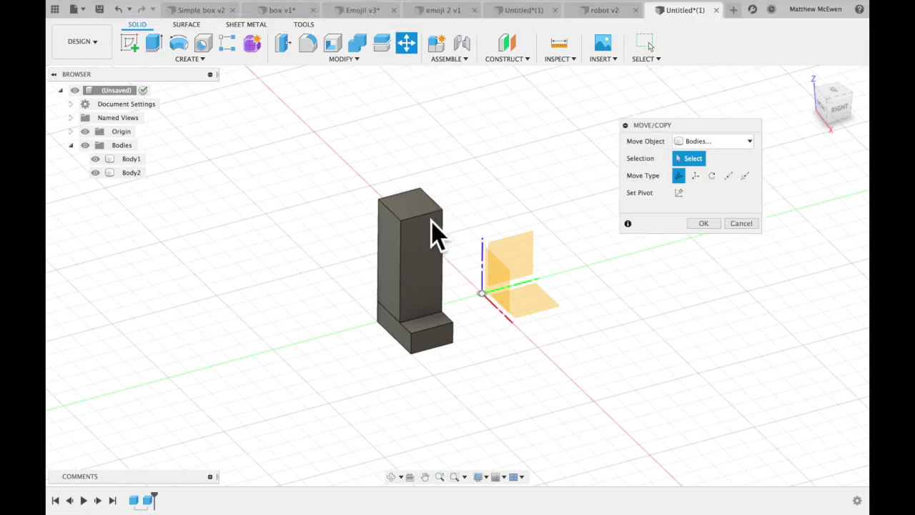
left_click(424, 255)
left_click(433, 338)
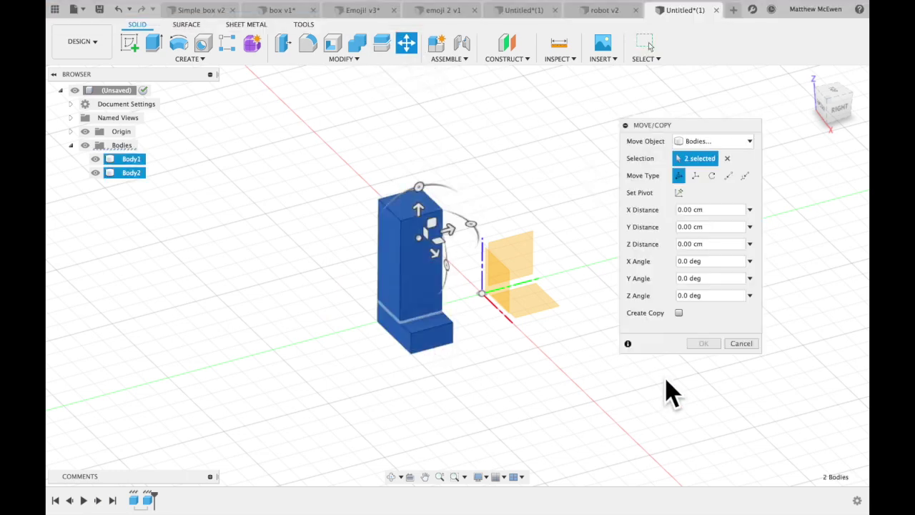
left_click(679, 312)
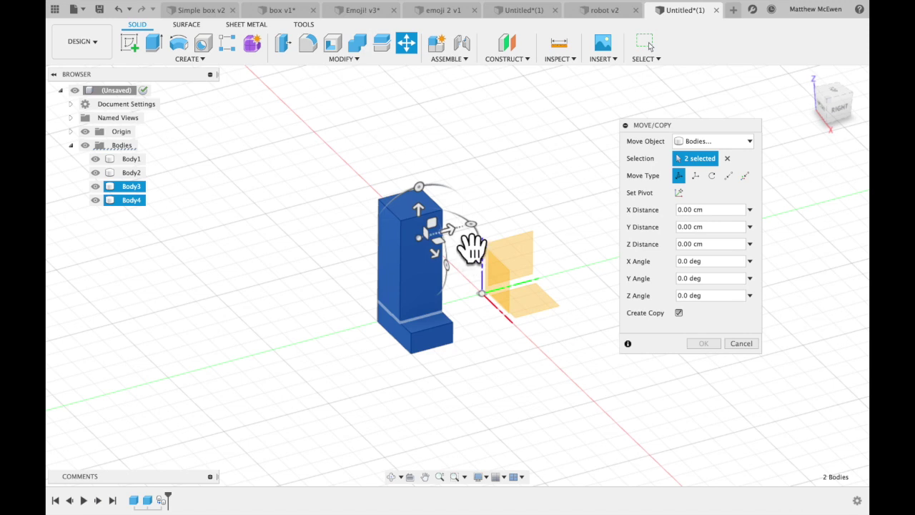
left_click_drag(474, 251, 580, 211)
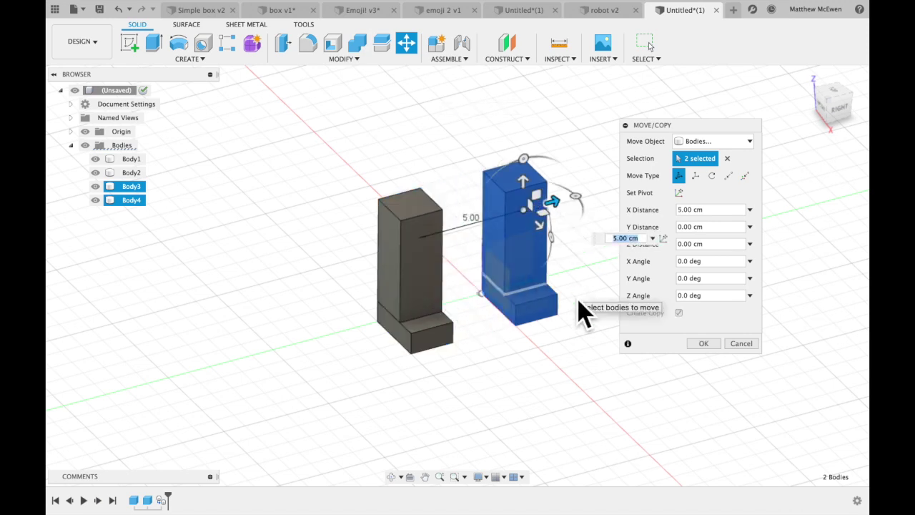
left_click(704, 344)
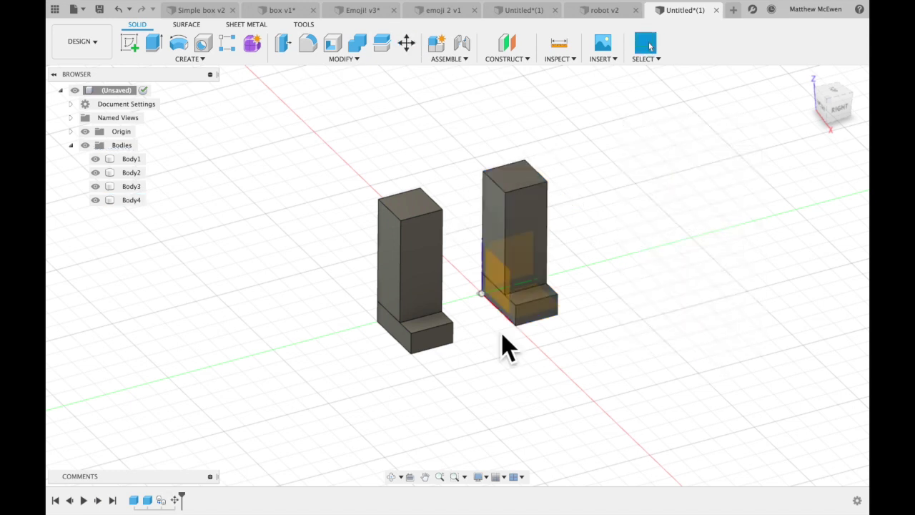
Identify the bodies in the browser, and rename the original foot as "foot" and the original leg as "left leg".
left_click(136, 161)
left_click(140, 174)
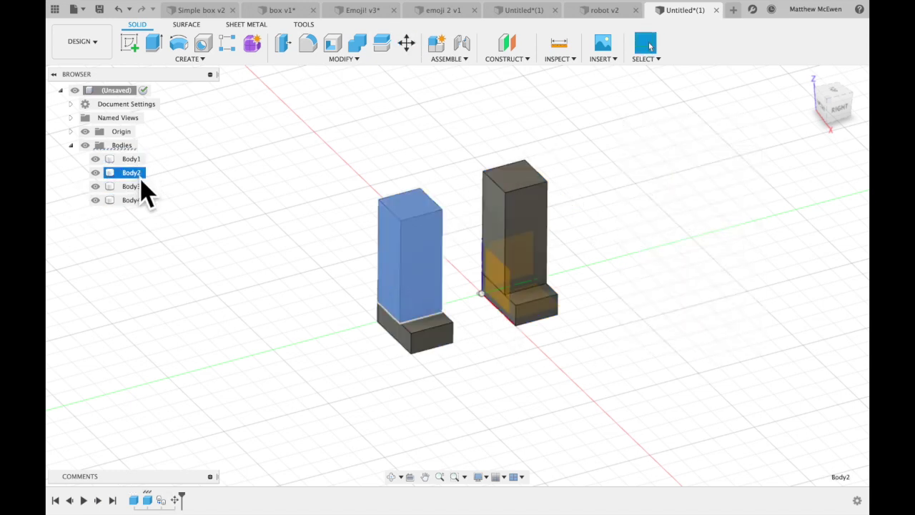
left_click(136, 187)
left_click(138, 200)
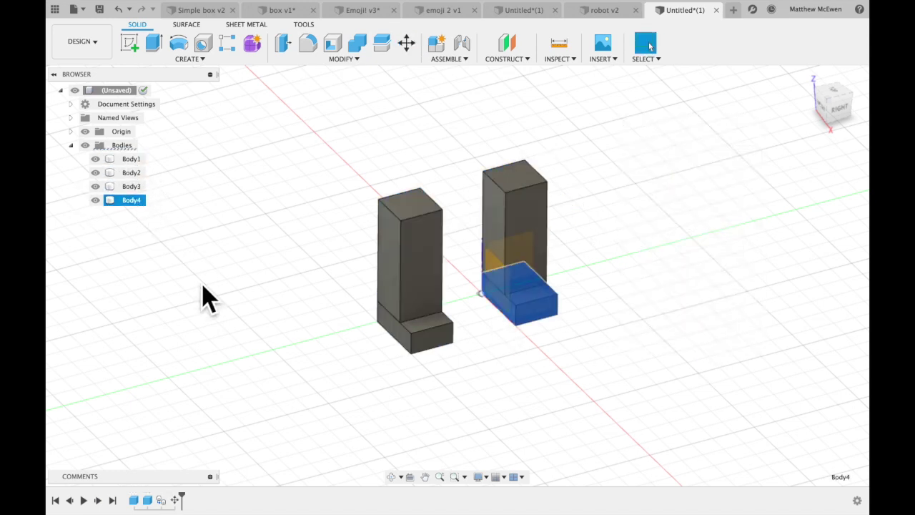
left_click(201, 279)
left_click(139, 160)
double_click(139, 160)
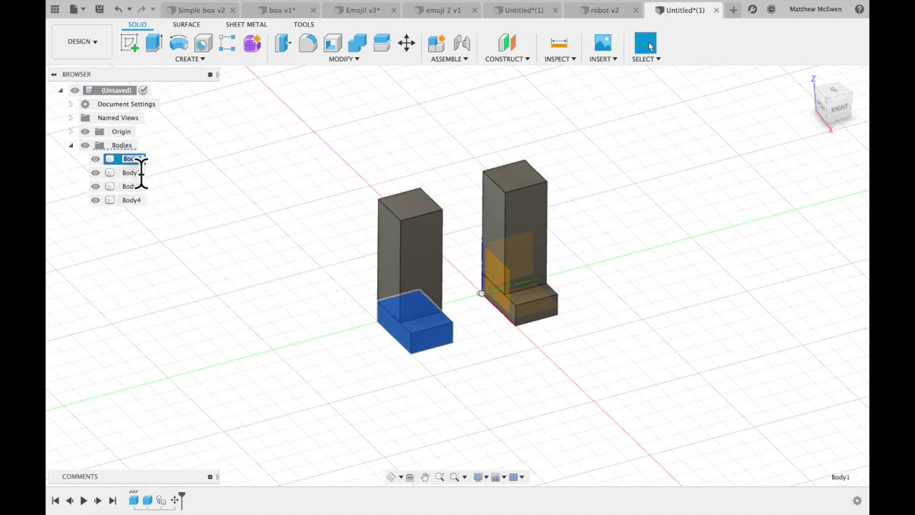
type("foot")
double_click(136, 173)
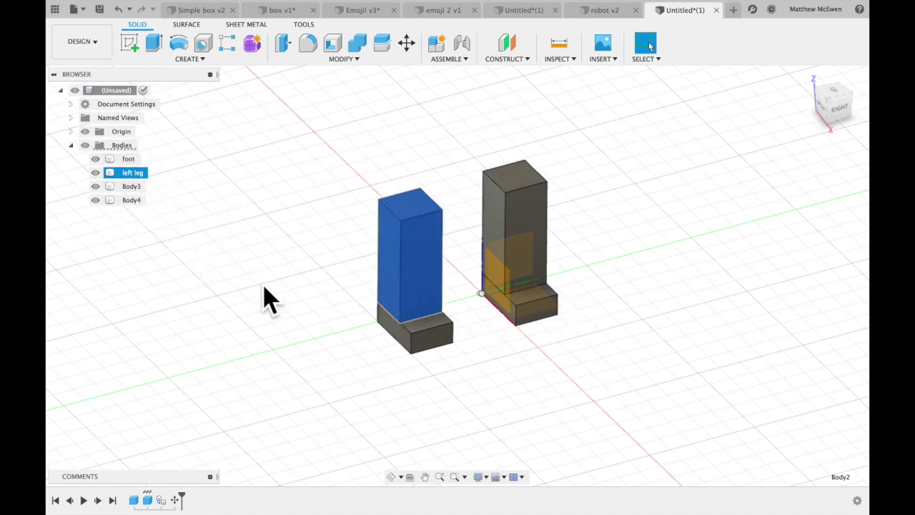
left_click(298, 145)
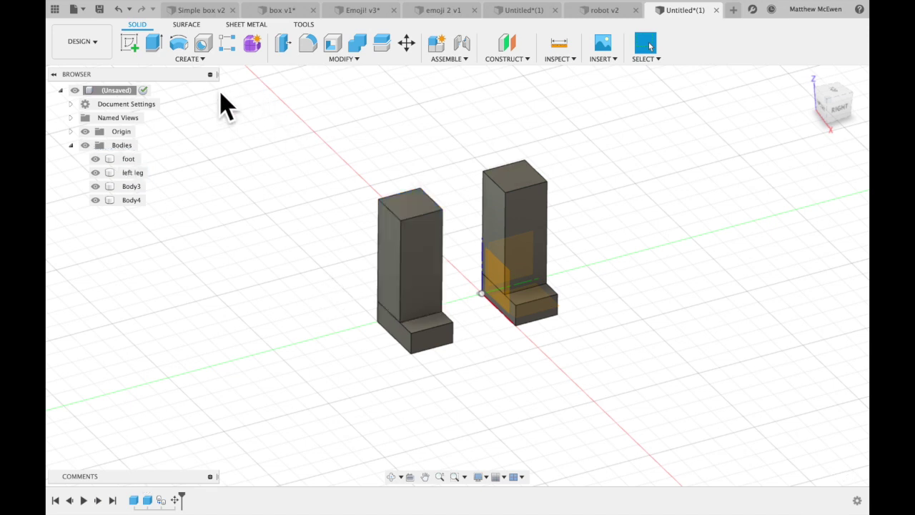
left_click(197, 60)
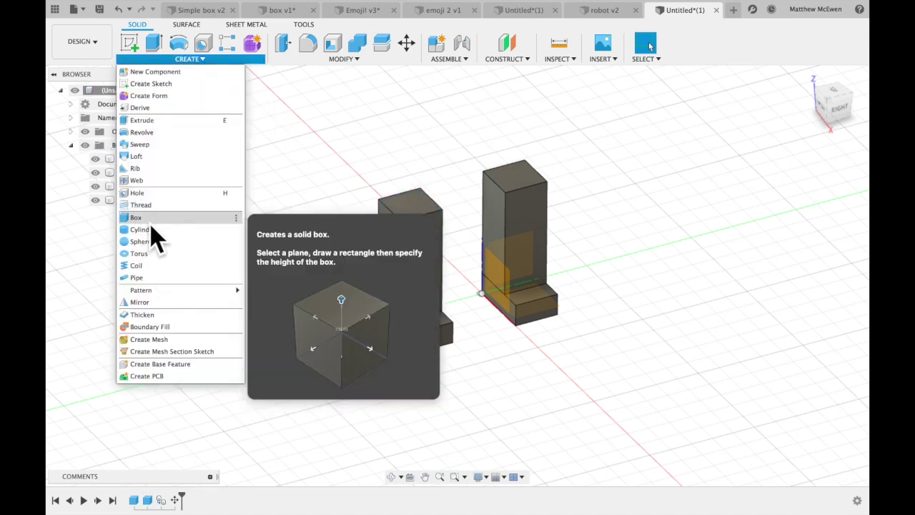
left_click(416, 208)
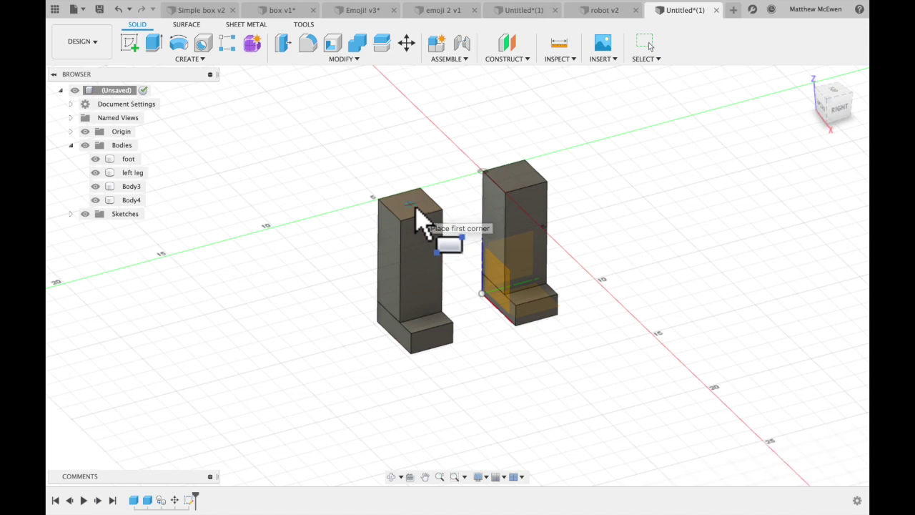
left_click(421, 203)
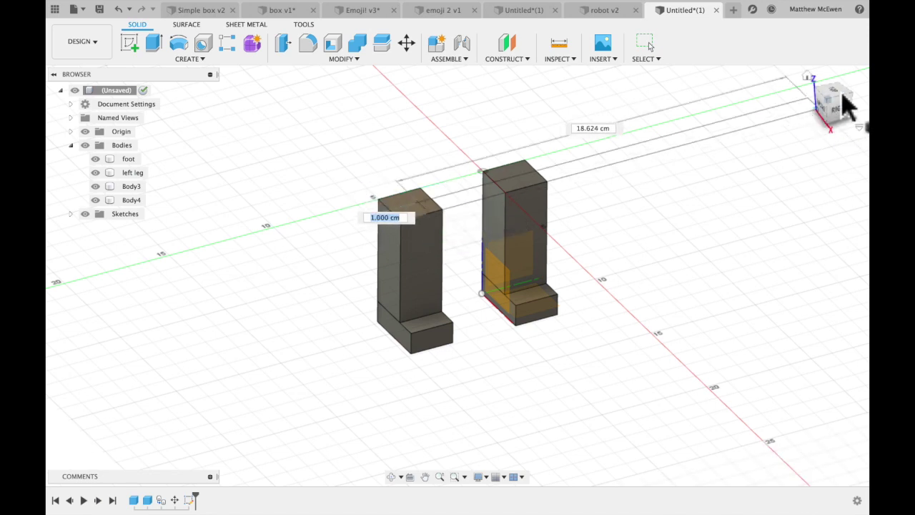
left_click(836, 91)
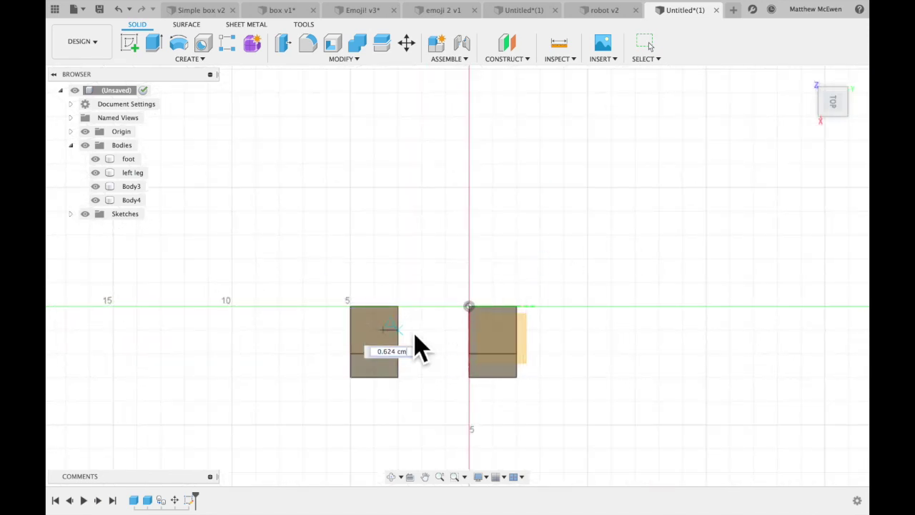
key("Escape")
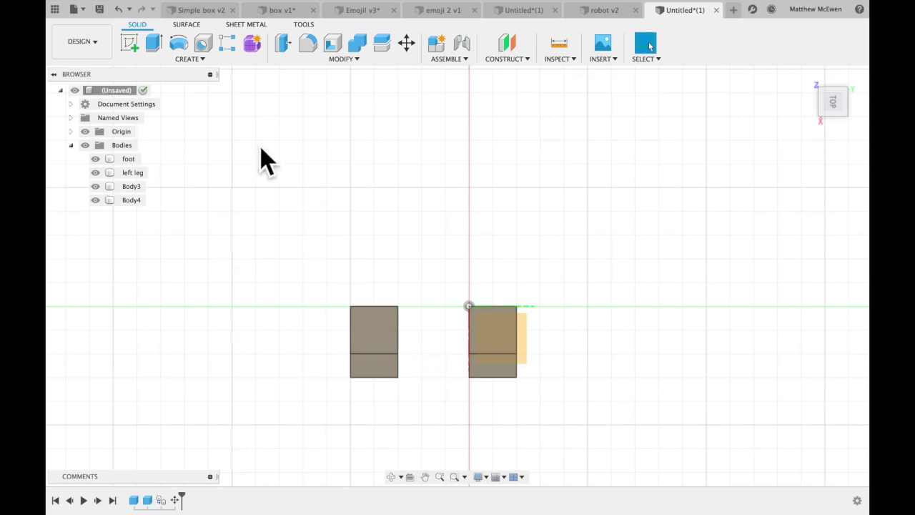
Draw a box base about 8.9 × 3.8 cm on the plane of the left leg's top face, covering both legs.
left_click(166, 63)
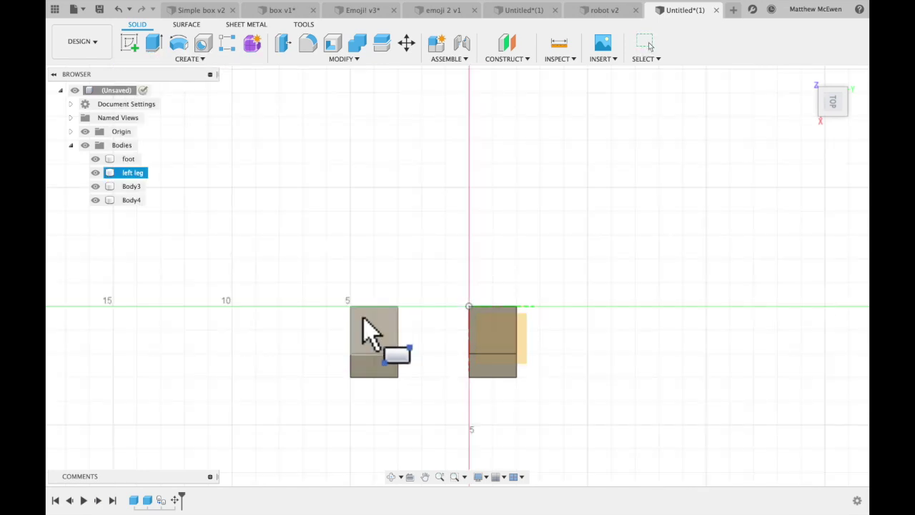
left_click(381, 341)
left_click(330, 289)
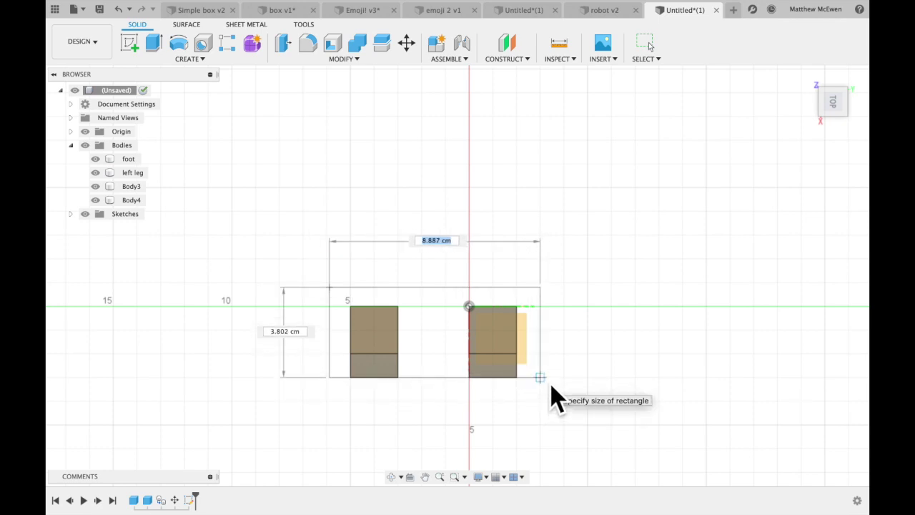
left_click(545, 381)
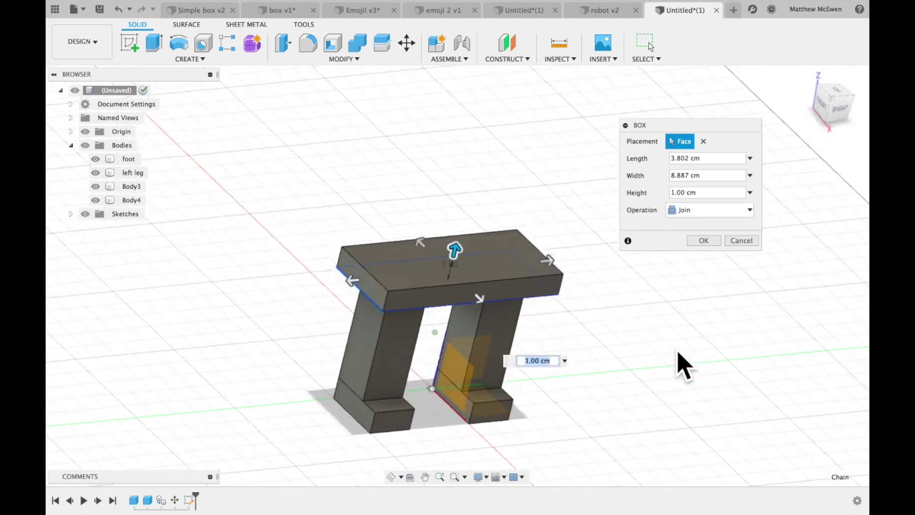
Set the torso box's operation to New Body, raise it to 8 cm and finish the box.
left_click(729, 210)
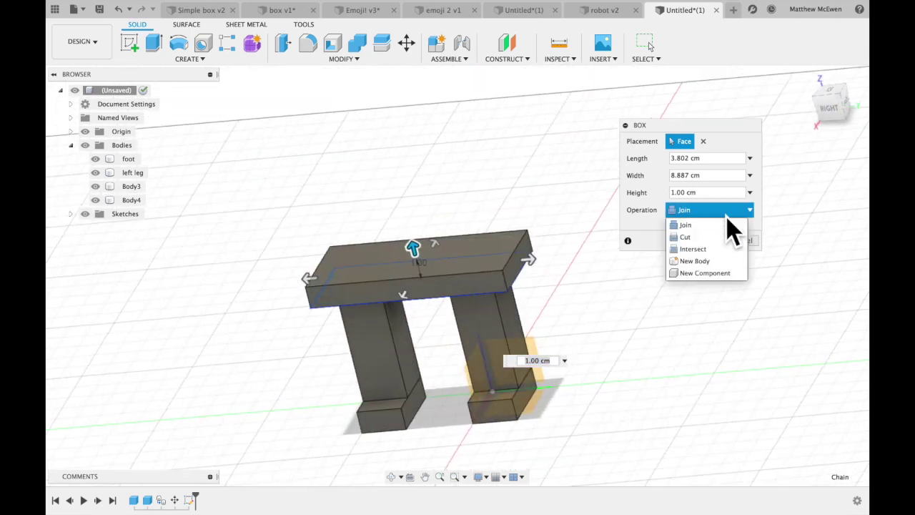
left_click(718, 261)
left_click_drag(432, 258, 409, 102)
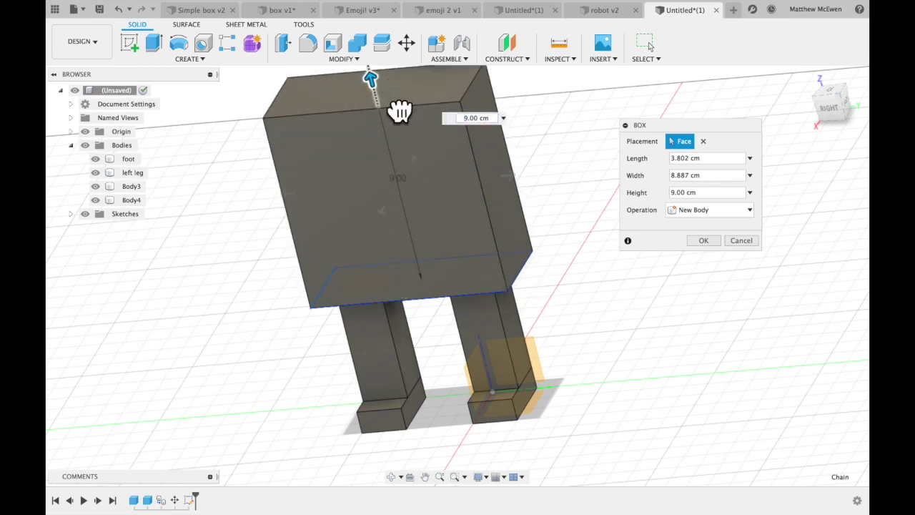
left_click_drag(398, 105, 403, 126)
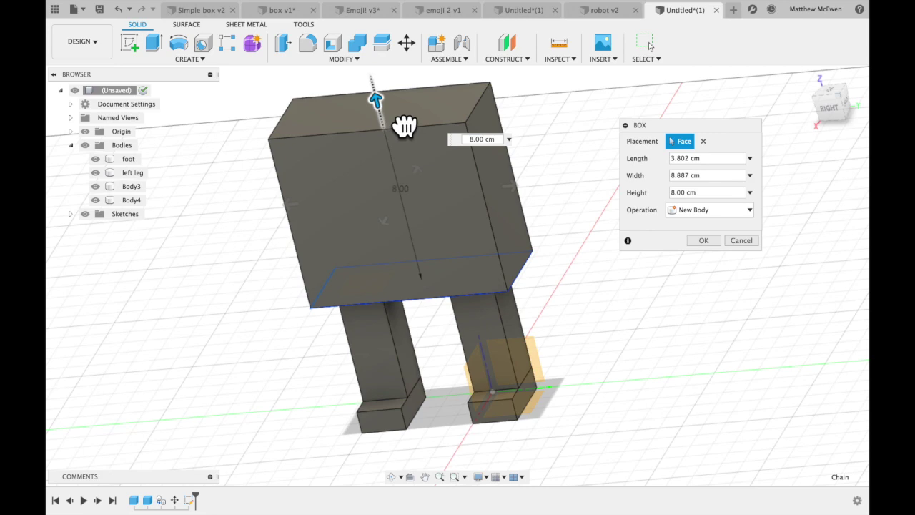
left_click(704, 241)
Rename the torso as "body", the copied foot as "r foot" and the copied leg as "right leg".
scroll(557, 349, "up", 5, "shift")
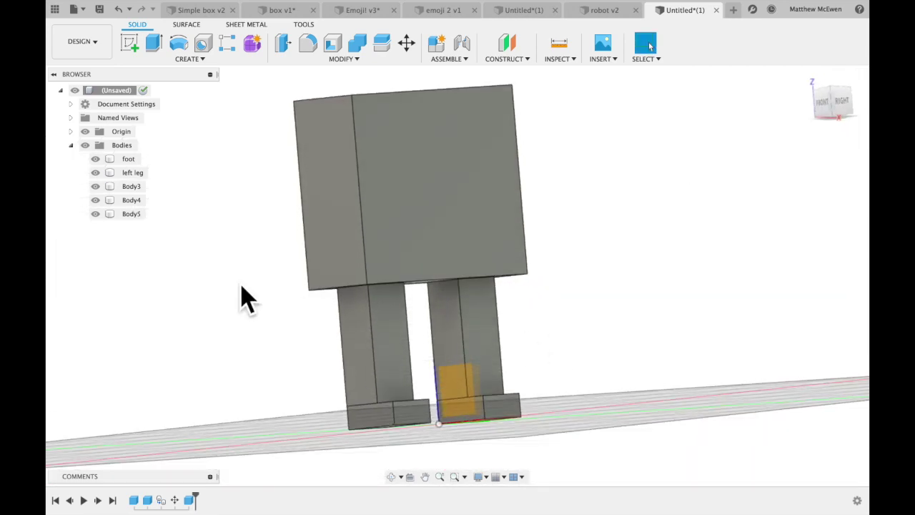
left_click(131, 200)
double_click(132, 213)
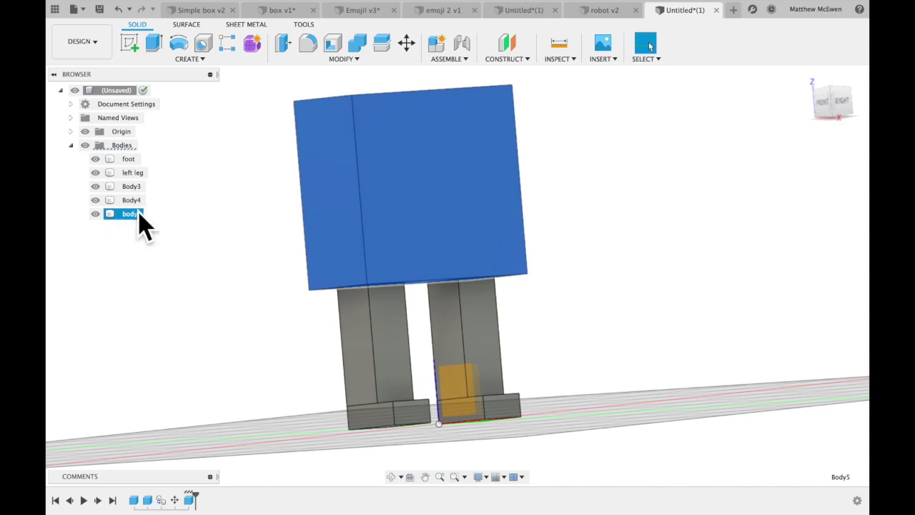
type("body")
double_click(133, 201)
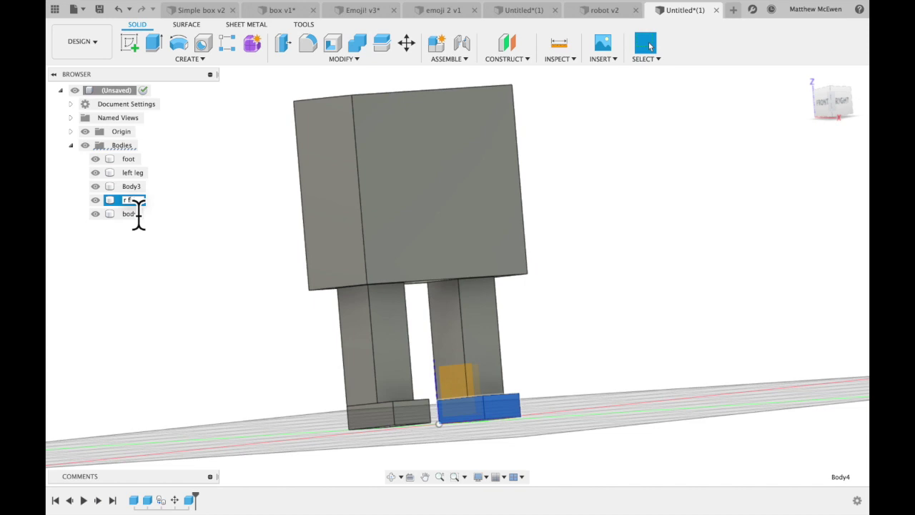
type("r foot")
double_click(136, 187)
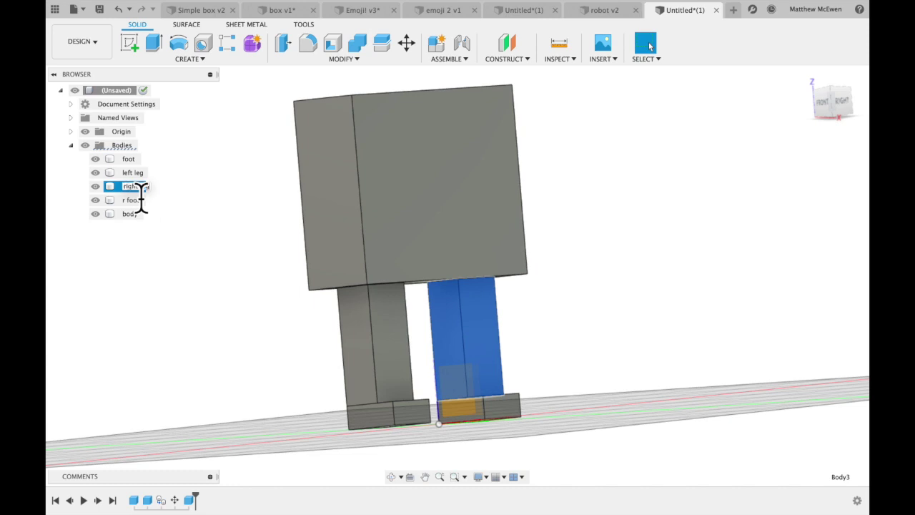
Create a 2 × 2 cm box extending 4 cm outward from the upper corner of the torso's side face above the left leg, as a new body.
scroll(577, 292, "down", 5, "shift")
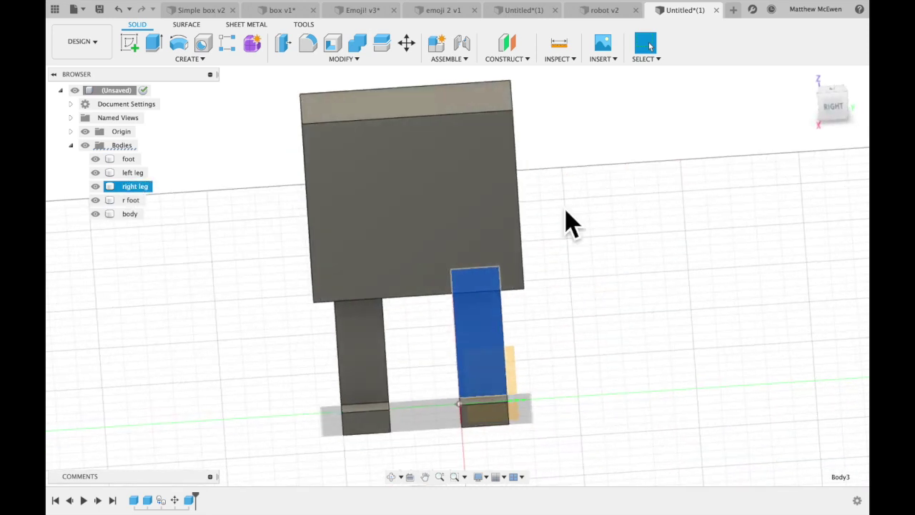
left_click(190, 59)
left_click(168, 218)
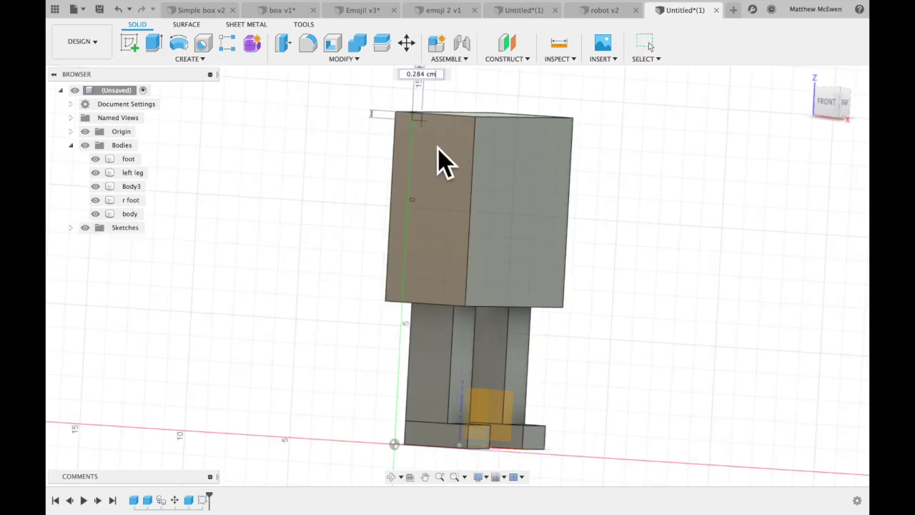
left_click(448, 161)
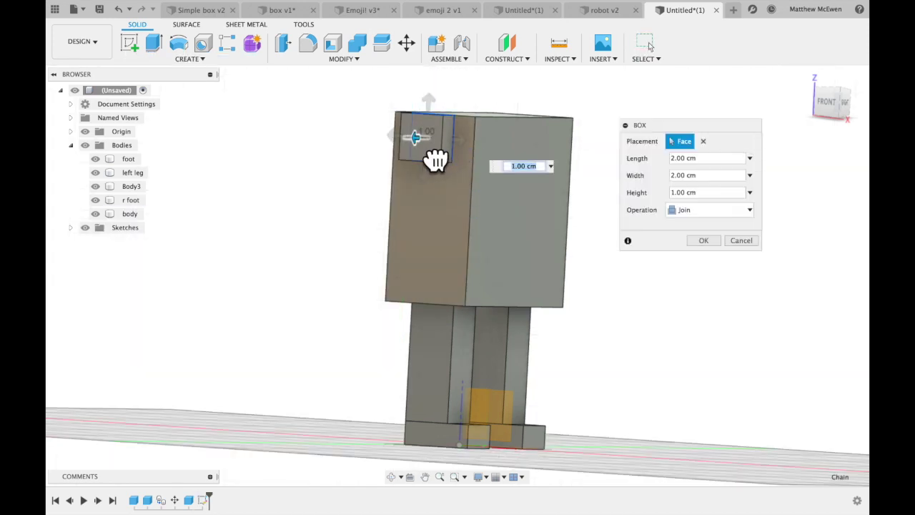
left_click_drag(435, 160, 405, 160)
left_click(708, 209)
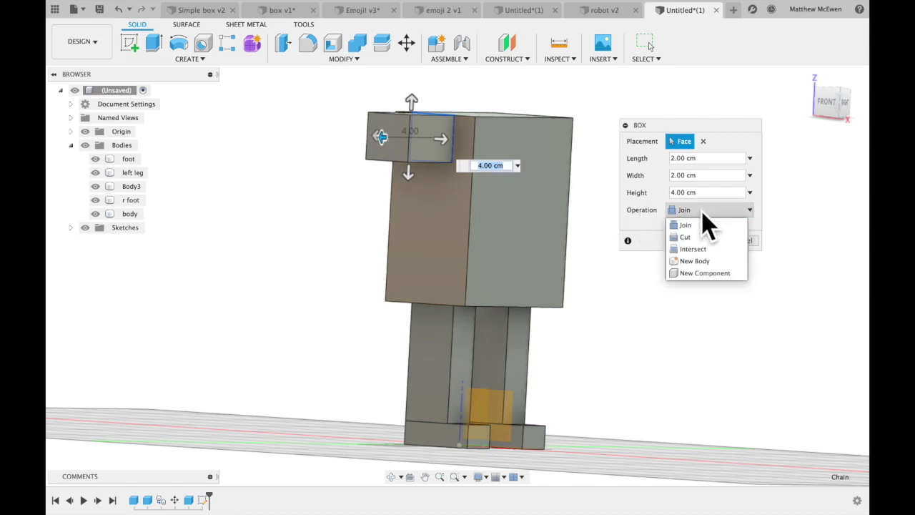
left_click(713, 260)
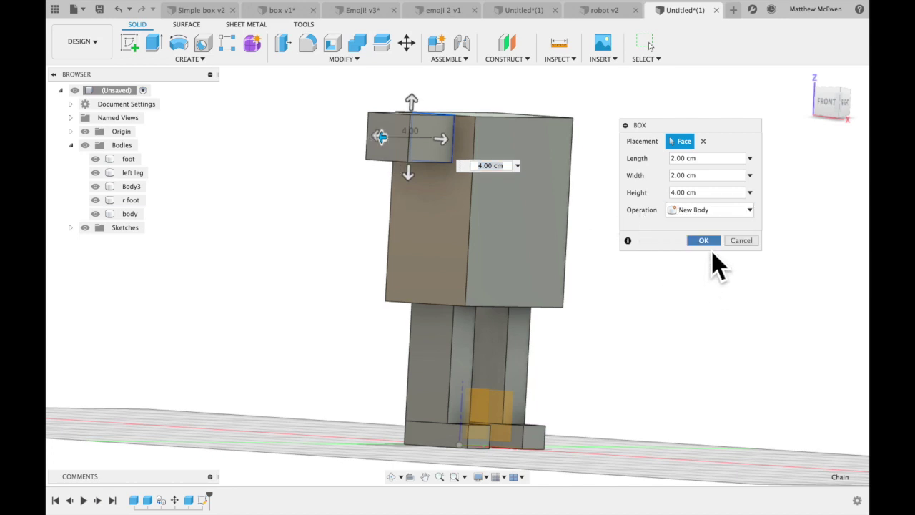
left_click(708, 243)
Create a 2 × 2 cm box extending 4 cm downward from the outer end of the upper arm's underside, as a new body.
scroll(437, 205, "down", 10, "shift")
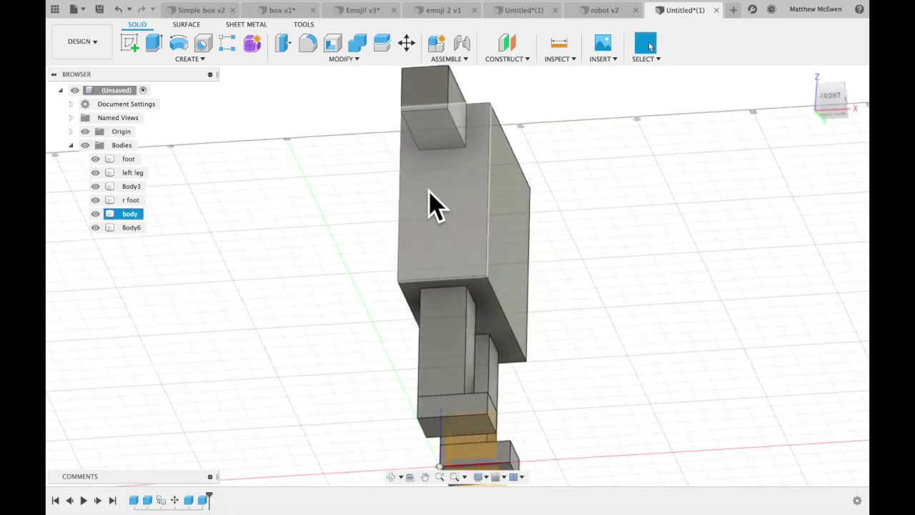
left_click(189, 60)
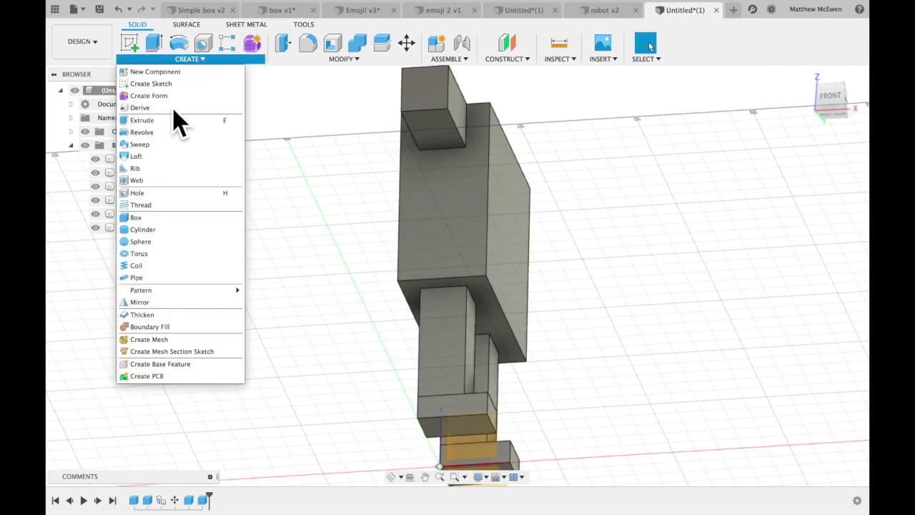
left_click(164, 214)
left_click(426, 125)
left_click(449, 110)
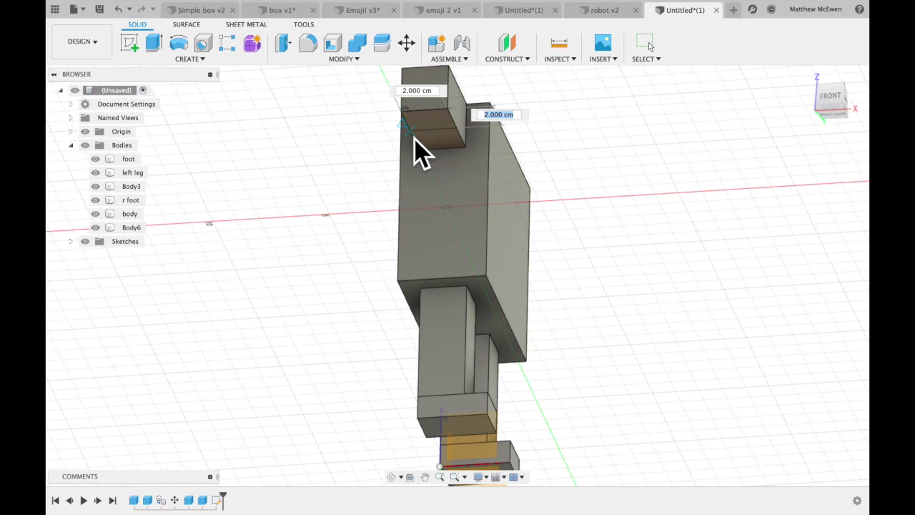
left_click(429, 137)
left_click_drag(435, 143, 444, 231)
left_click(677, 210)
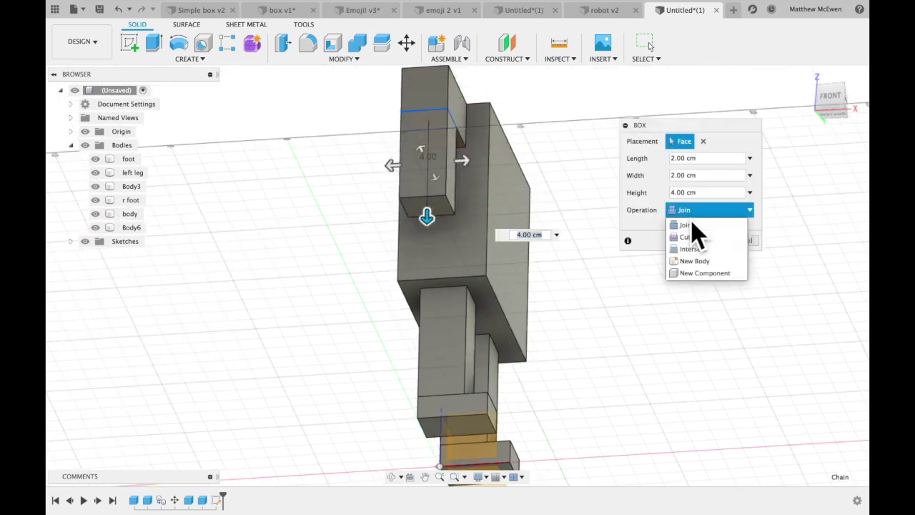
left_click(712, 260)
left_click(704, 241)
middle_click_drag(586, 239, 586, 236, "shift")
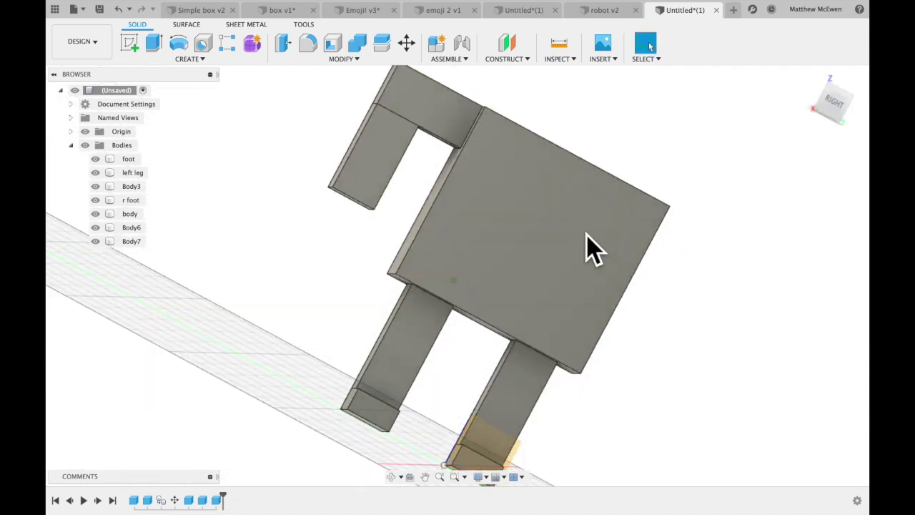
Edit the upper arm box so that it extends only 3 cm out from the torso.
left_click(586, 234)
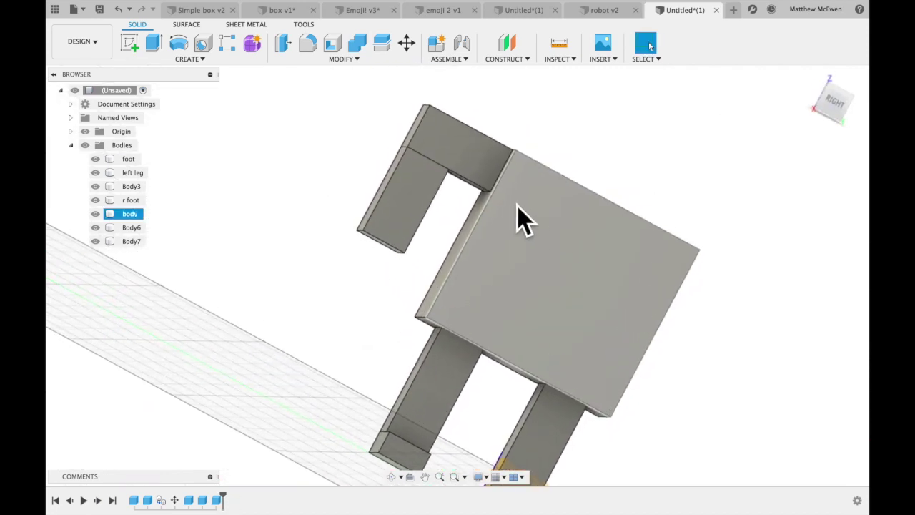
left_click(457, 275)
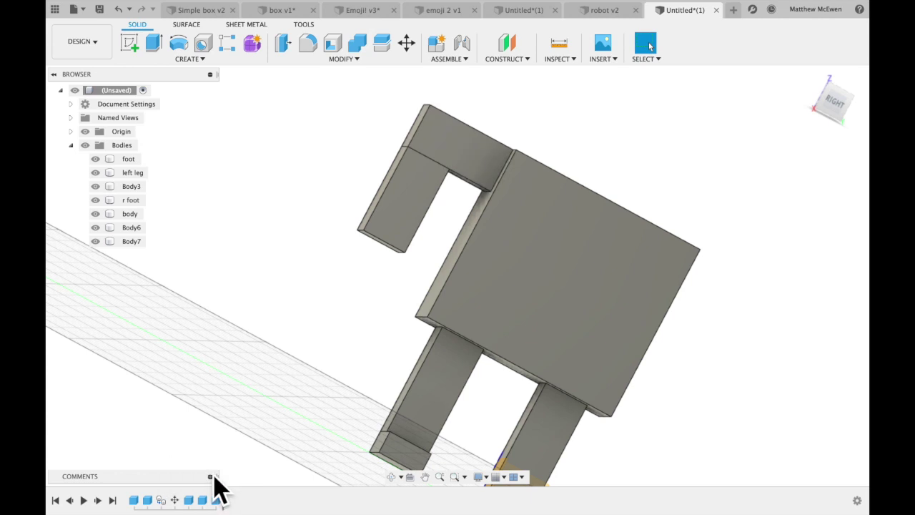
double_click(217, 499)
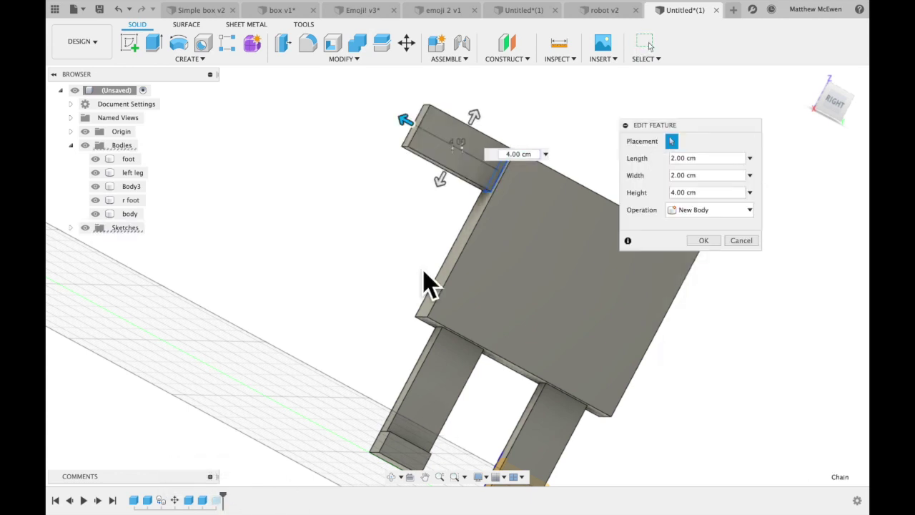
left_click_drag(426, 149, 456, 159)
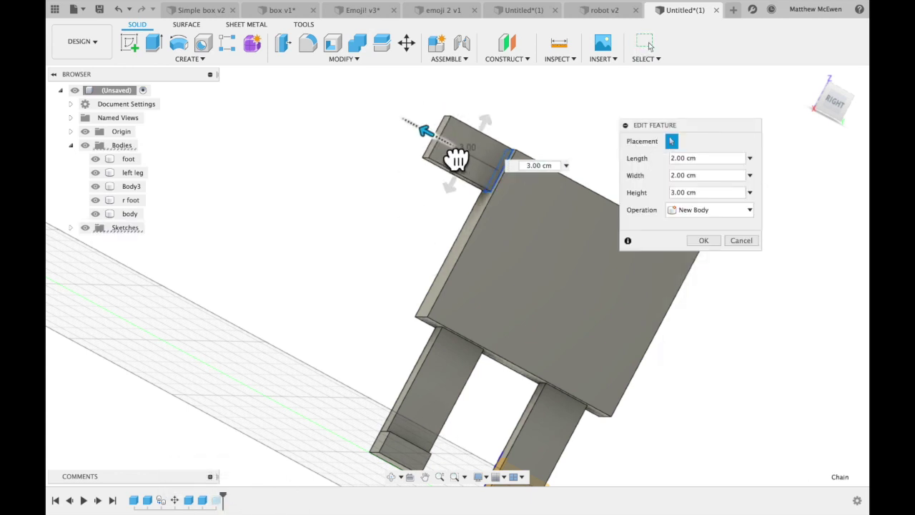
left_click(704, 241)
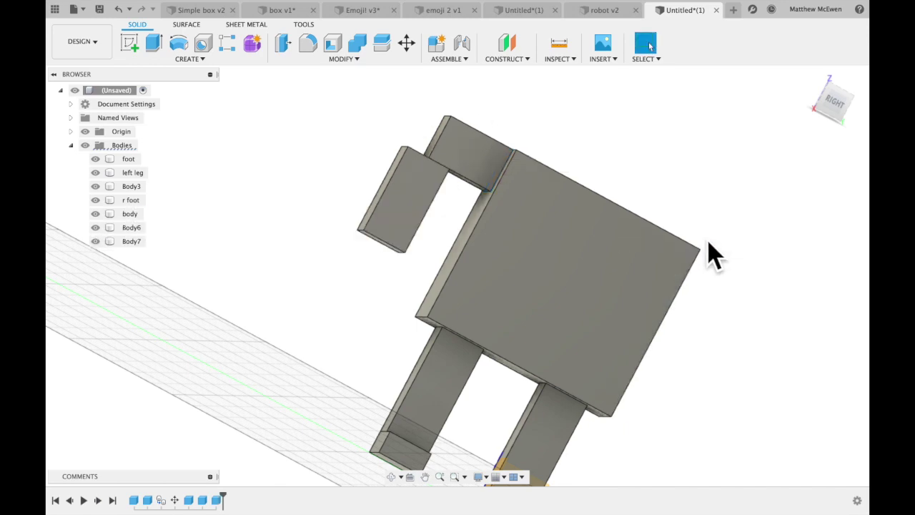
Move the lower arm body 1 cm toward the torso so it sits under the shortened upper arm.
left_click(660, 239)
middle_click_drag(659, 238, 510, 231, "shift")
key("Escape")
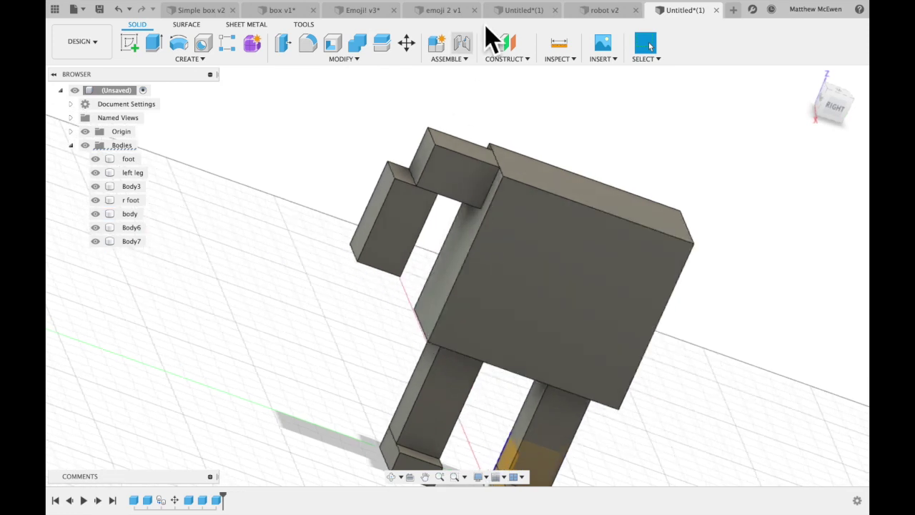
left_click(407, 45)
left_click(404, 227)
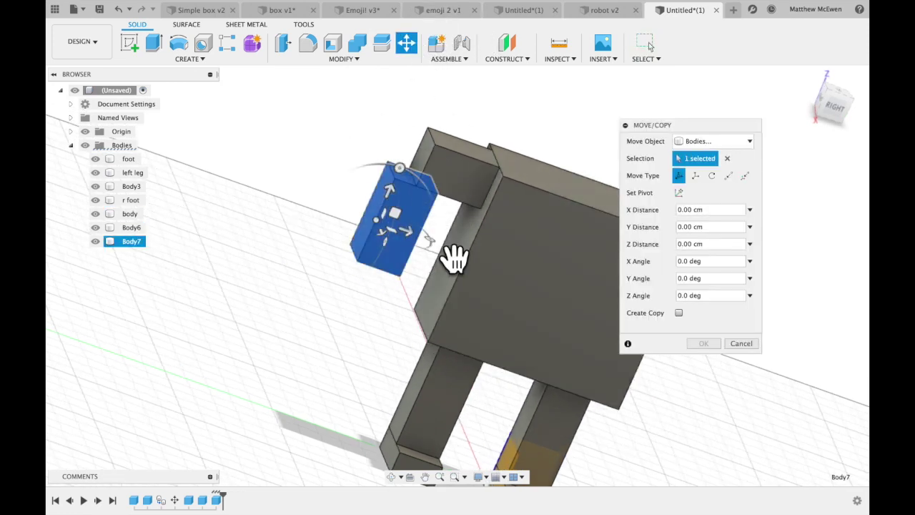
mouse_move(429, 250)
left_mouse_down()
mouse_move(422, 245)
mouse_move(438, 250)
left_mouse_up()
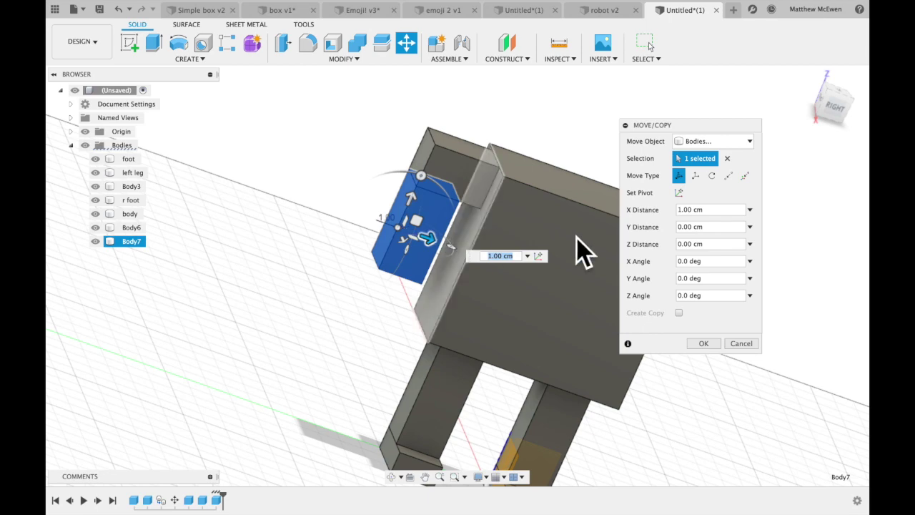
left_click(708, 345)
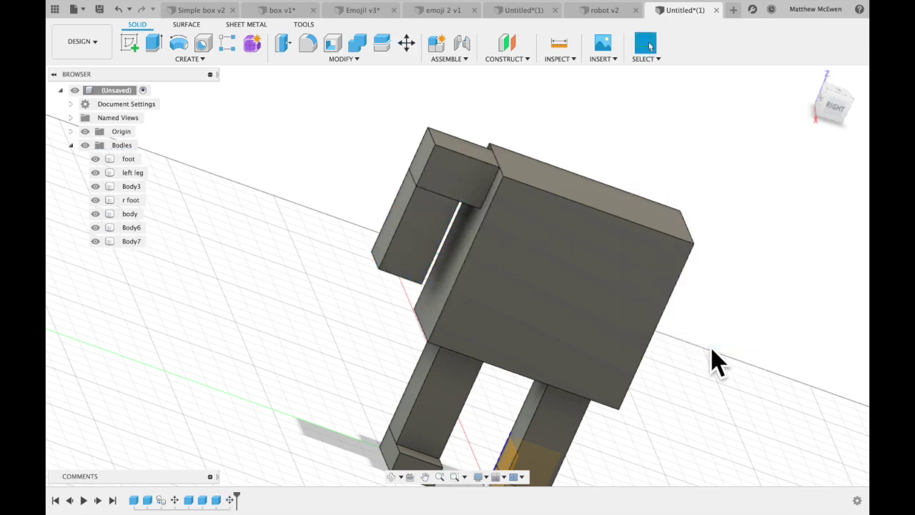
Create a 2 cm diameter sphere centred on the lower arm's end face as a new body for the hand.
scroll(768, 355, "up", 10, "shift")
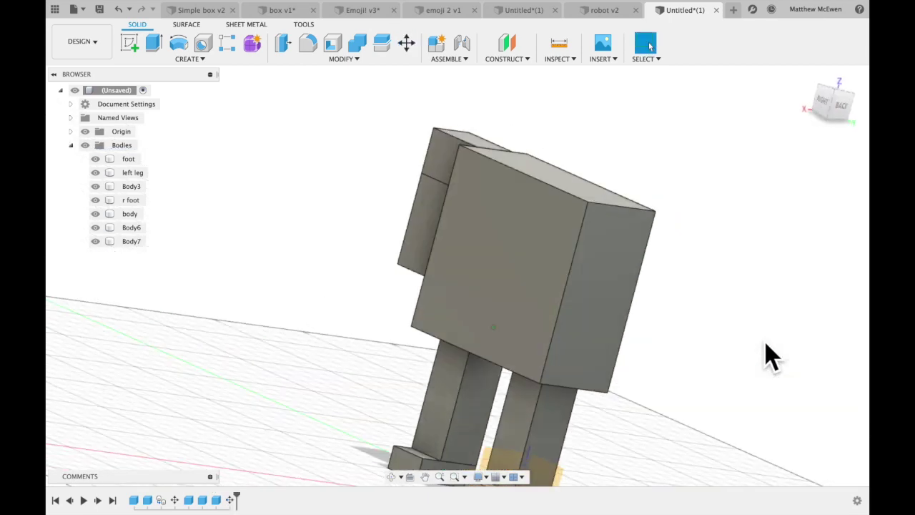
left_click(197, 60)
left_click(184, 243)
middle_click_drag(321, 292, 380, 315, "shift")
left_click(378, 307)
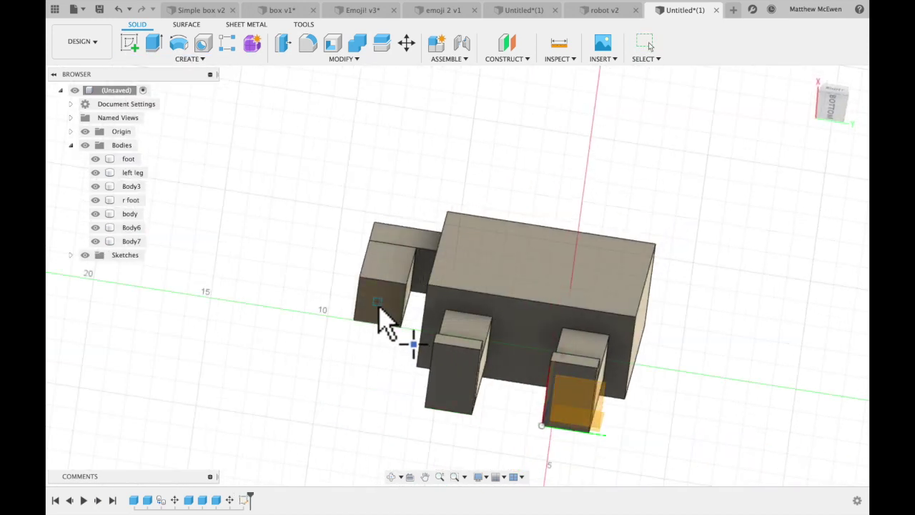
left_click(379, 309)
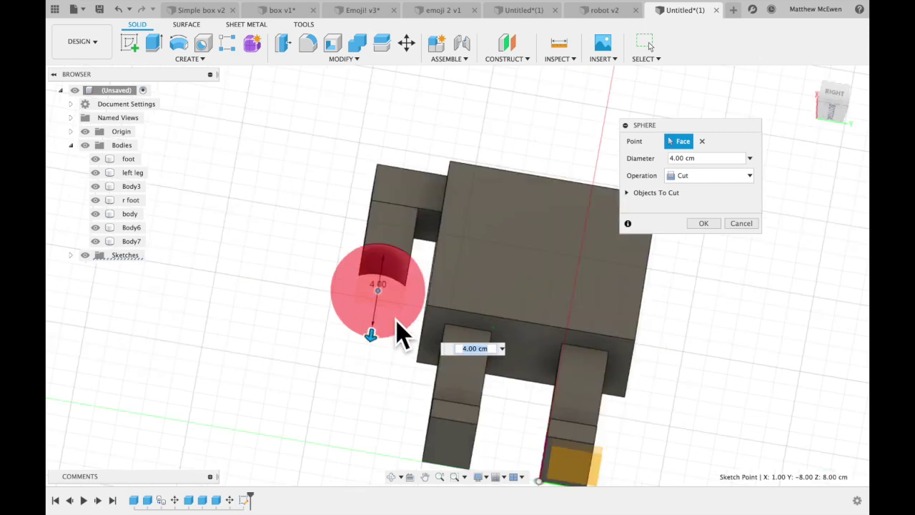
left_click(743, 177)
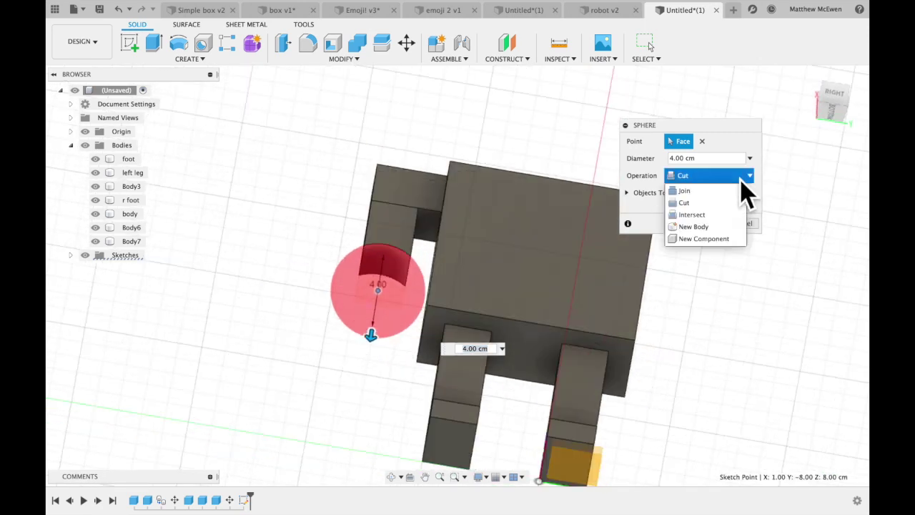
left_click(717, 226)
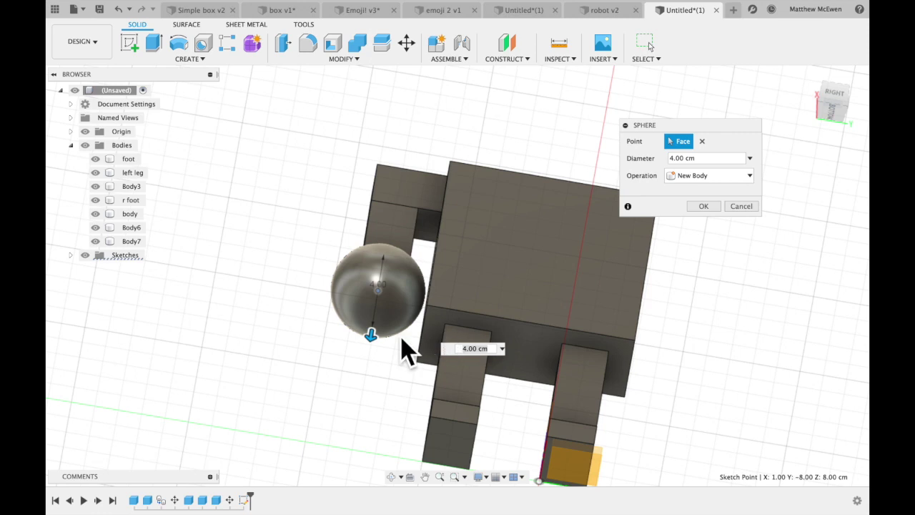
left_click_drag(394, 352, 395, 341)
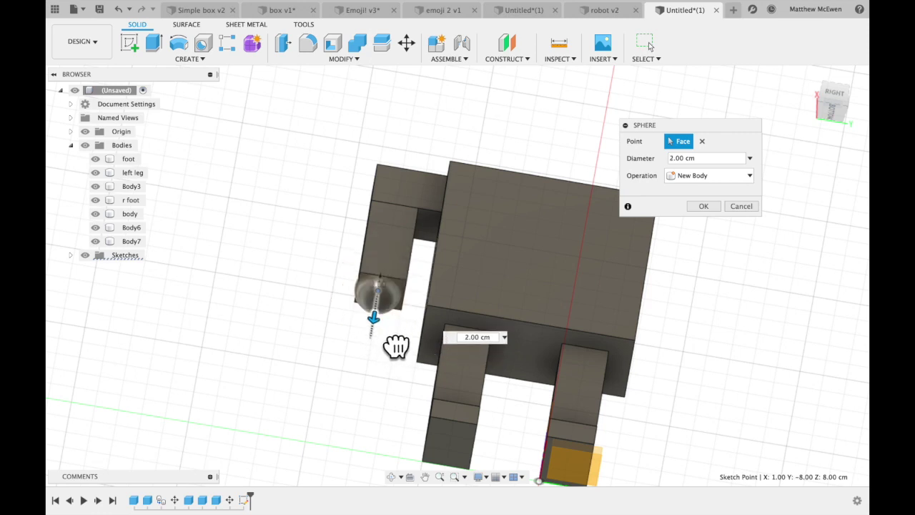
left_click(712, 211)
Select the upper arm, lower arm and hand bodies for Move/Copy with Create Copy enabled.
scroll(699, 270, "up", 10, "shift")
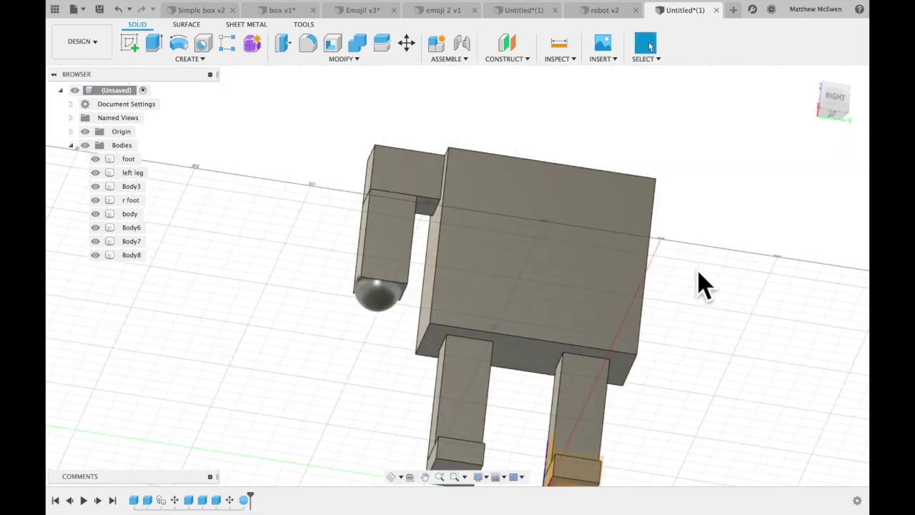
scroll(699, 282, "up", 10, "shift")
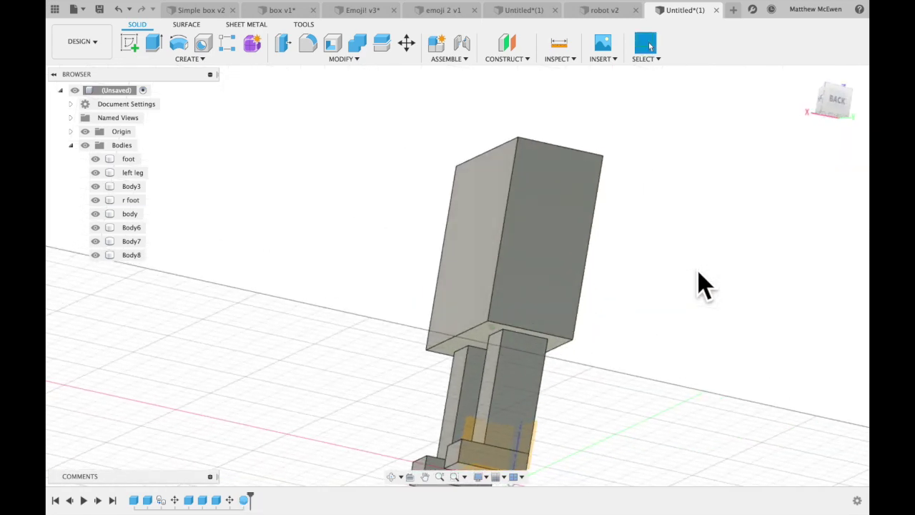
scroll(699, 282, "down", 10, "shift")
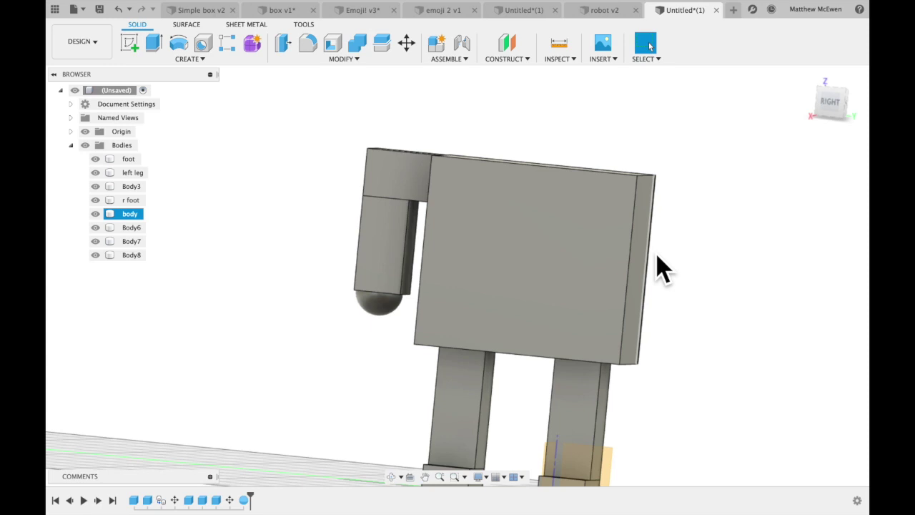
left_click(190, 58)
left_click(386, 121)
left_click(397, 171)
left_click(406, 44)
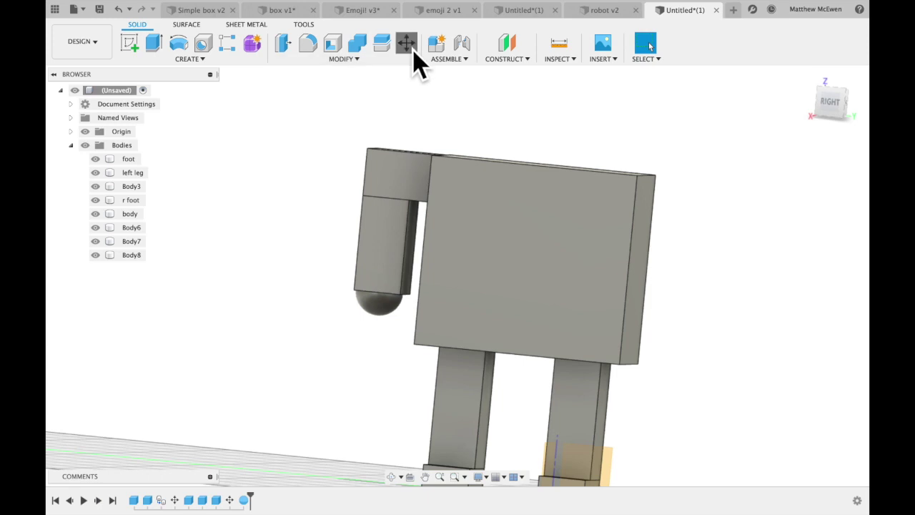
left_click(404, 172)
left_click(394, 253)
left_click(385, 307)
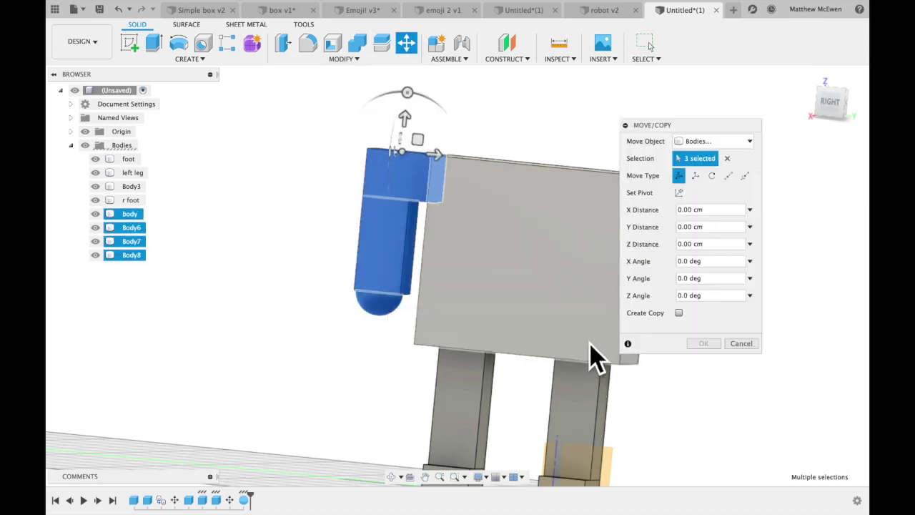
left_click(679, 312)
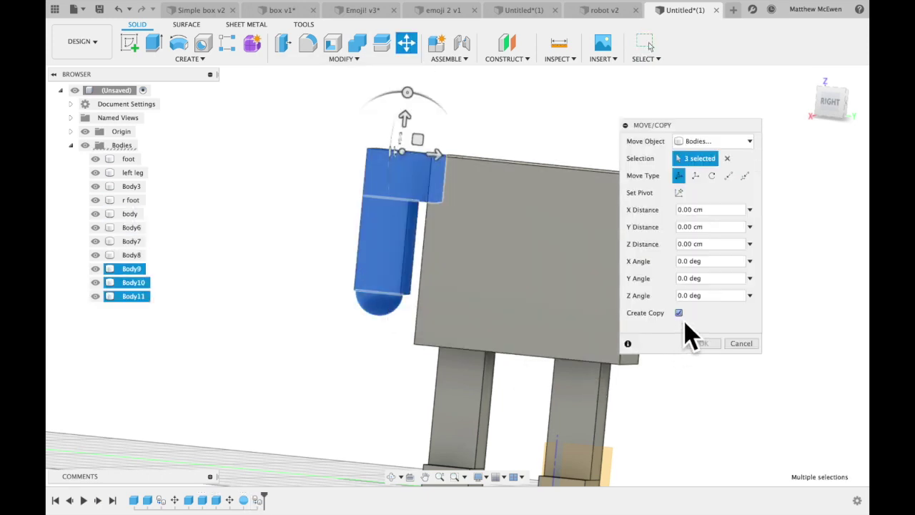
Place the copied arm against the torso's opposite side, rotating it 180° about Y and shifting it 2 cm along Z.
left_click_drag(461, 179, 827, 198)
left_click_drag(643, 126, 203, 176)
middle_click_drag(629, 214, 725, 310, "shift")
left_click_drag(789, 276, 665, 258)
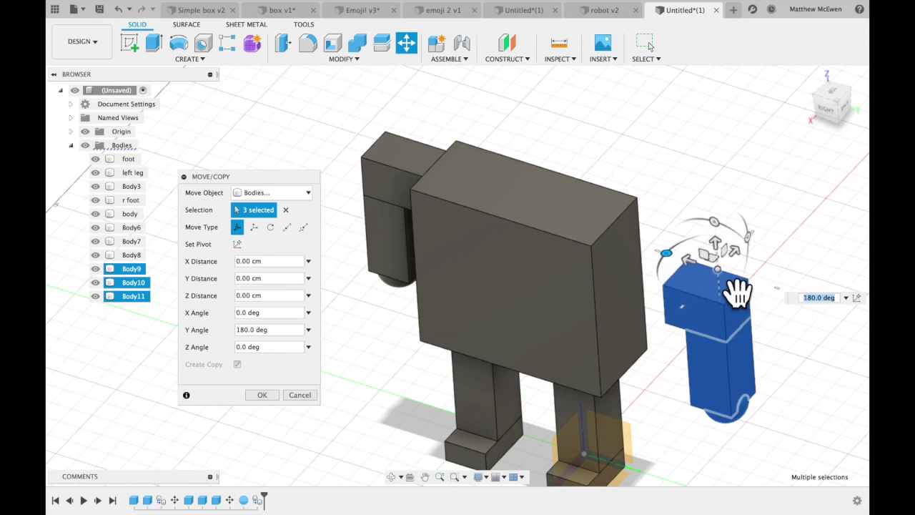
left_click_drag(677, 269, 674, 215)
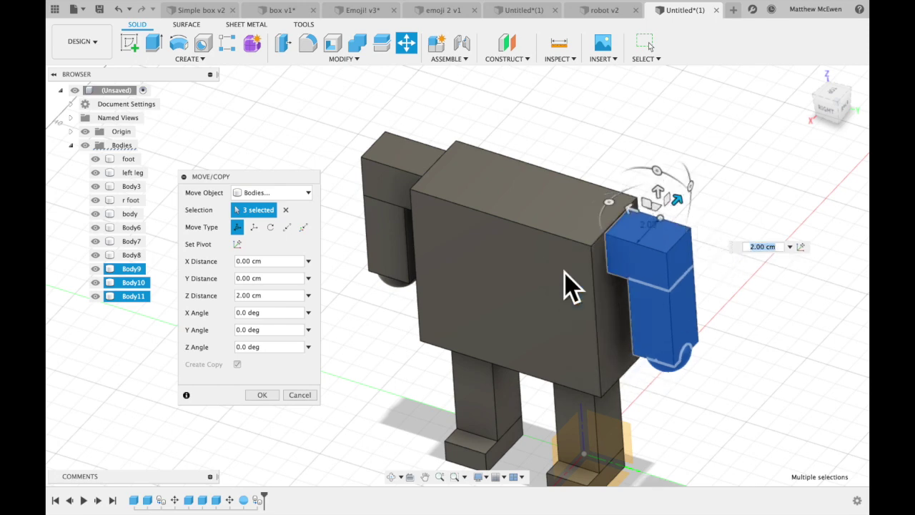
left_click(261, 395)
Create a head box about 3.8 × 5 cm and 4 cm high on the torso's top face, as a new body.
left_click(466, 347)
scroll(466, 346, "down", 5, "shift")
scroll(466, 345, "down", 3, "shift")
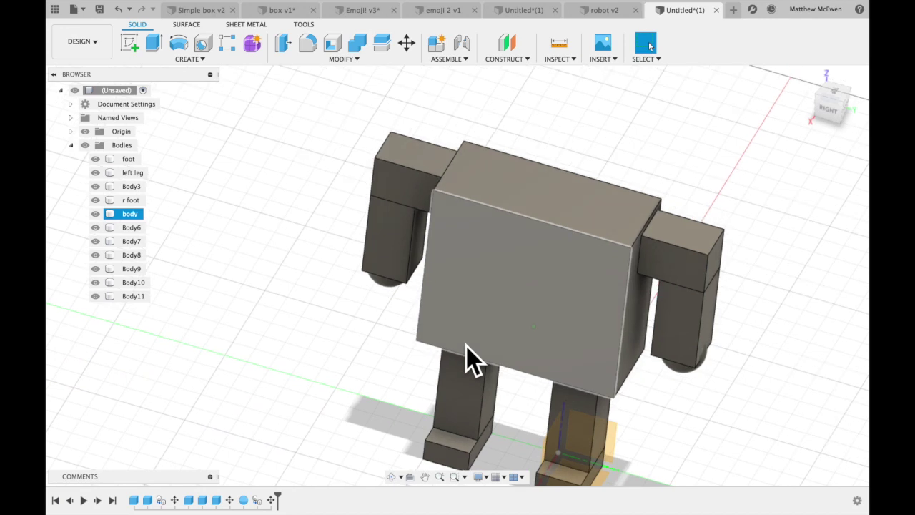
left_click(187, 59)
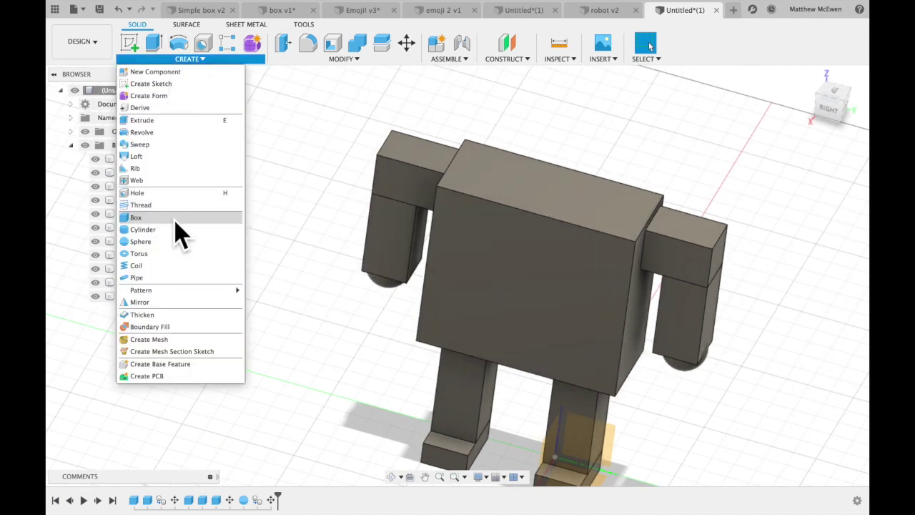
left_click(175, 220)
left_click(550, 194)
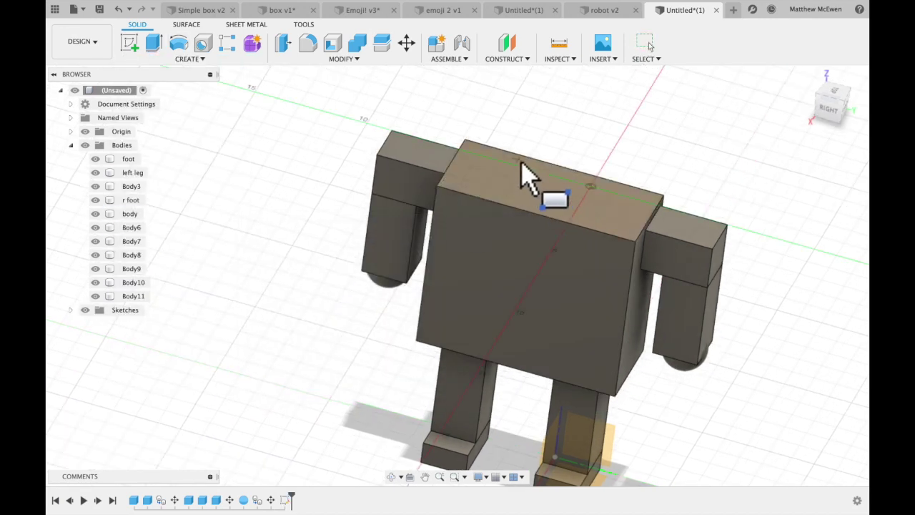
left_click(509, 154)
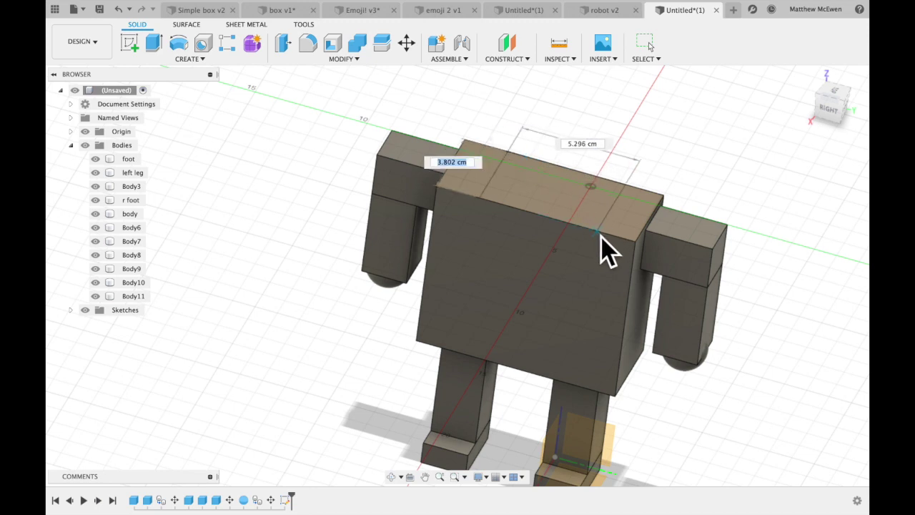
left_click(590, 228)
left_click_drag(559, 161, 572, 129)
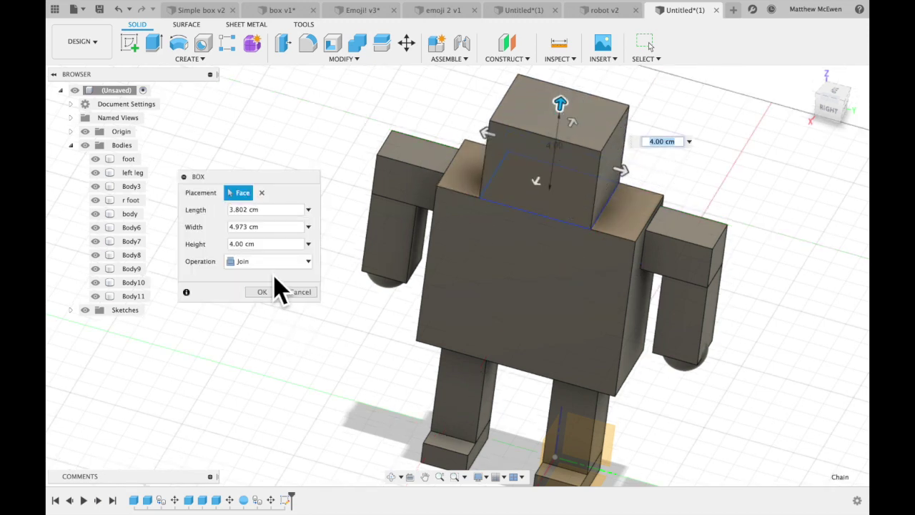
left_click(279, 261)
left_click(277, 312)
left_click(262, 292)
Examine the finished robot in the robot v2 design as a reference, and return to the unsaved robot design.
middle_click_drag(719, 351, 768, 351, "shift")
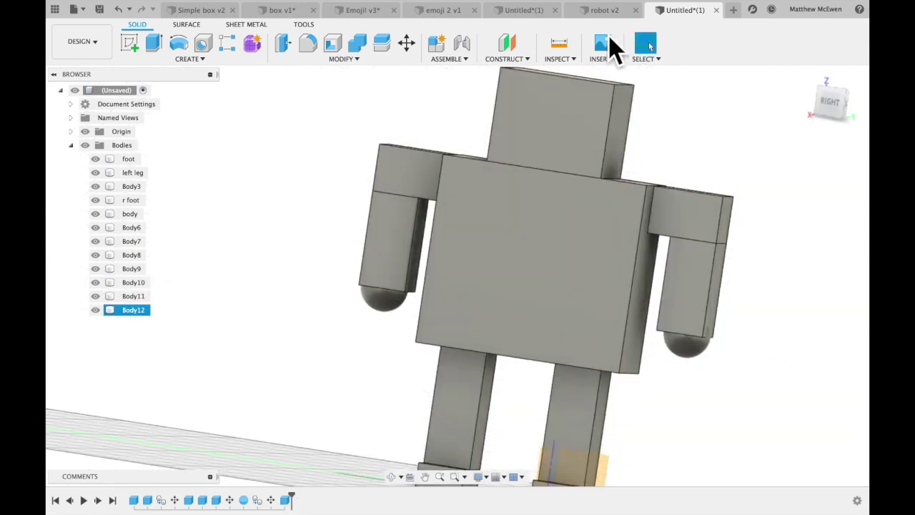
left_click(605, 10)
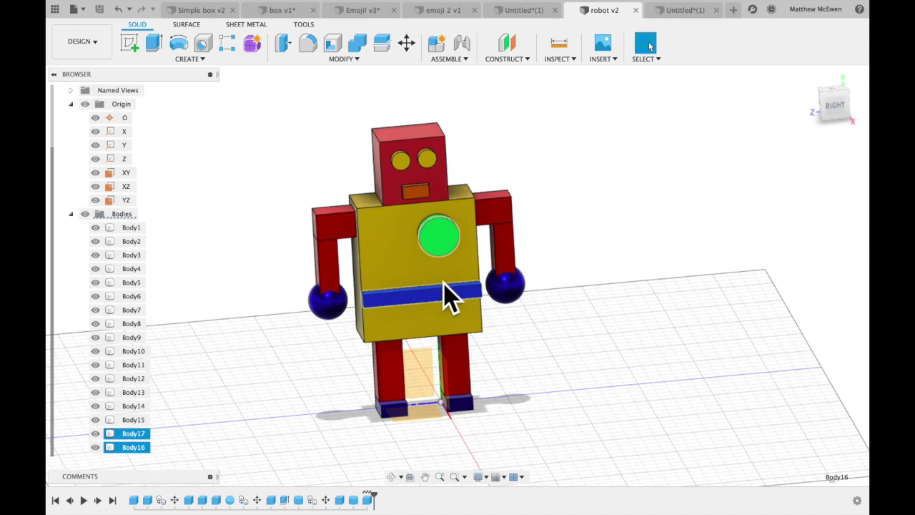
left_click(672, 10)
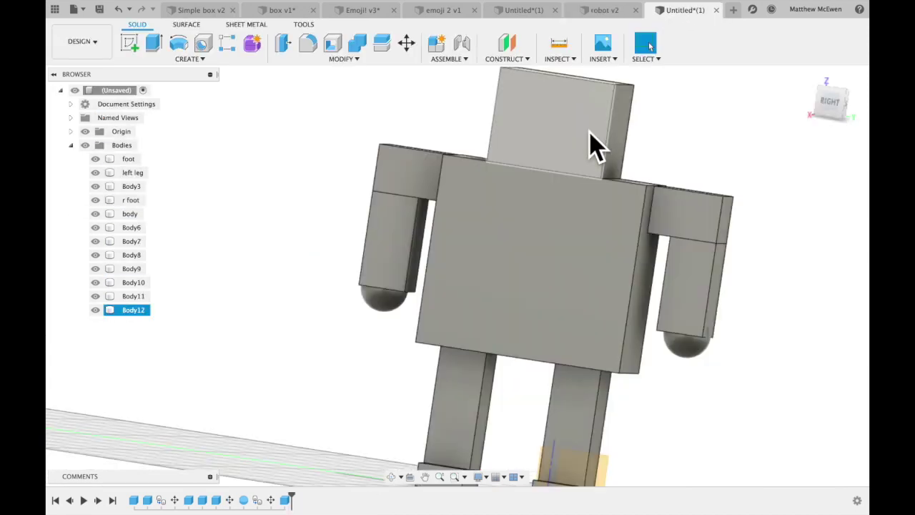
Create a cylinder eye about 1.3 cm in diameter and 1 cm high in the upper corner of the head's front face, as a new body.
left_click(193, 63)
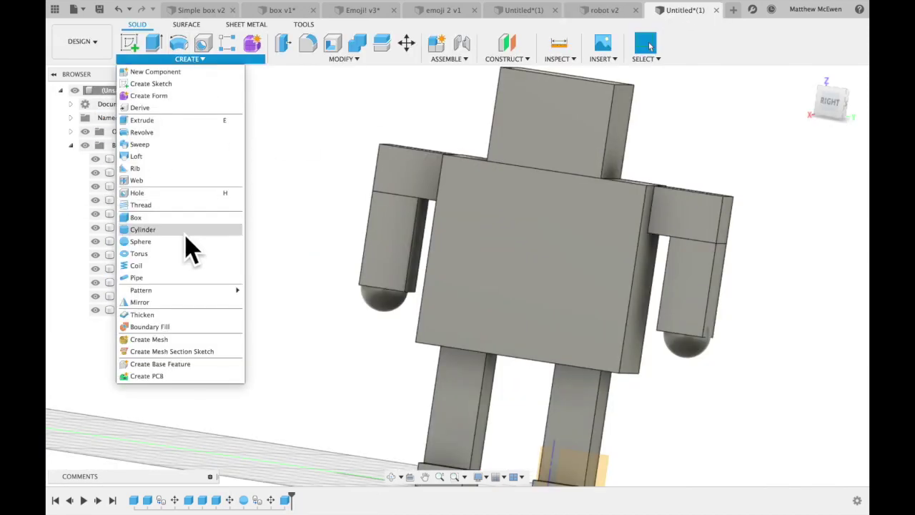
left_click(570, 137)
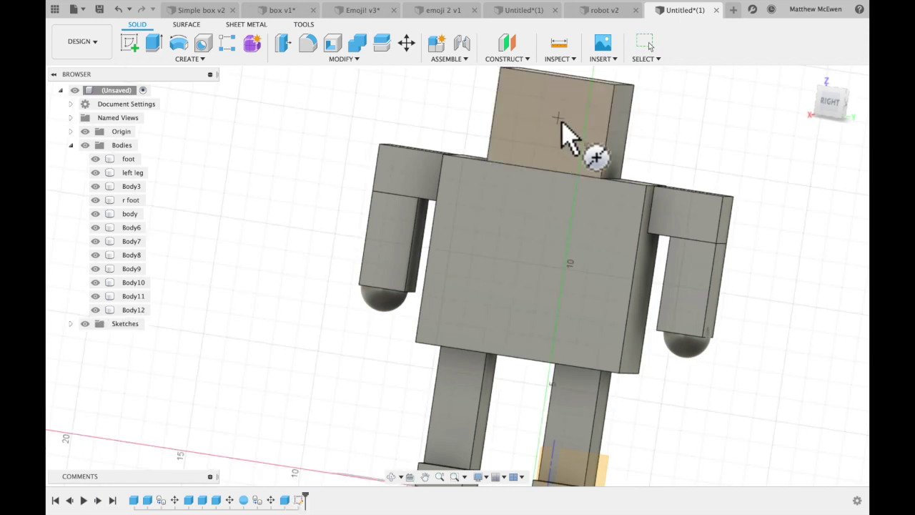
left_click(520, 95)
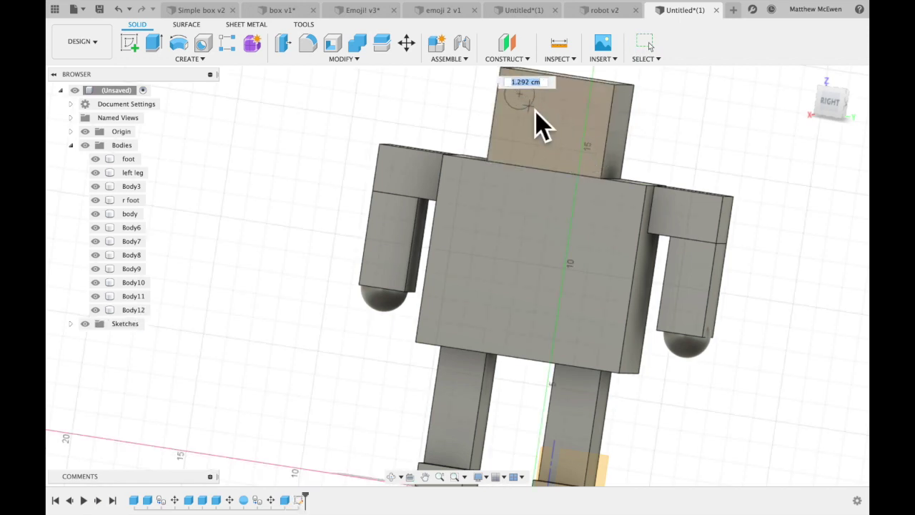
left_click(535, 111)
left_click(308, 244)
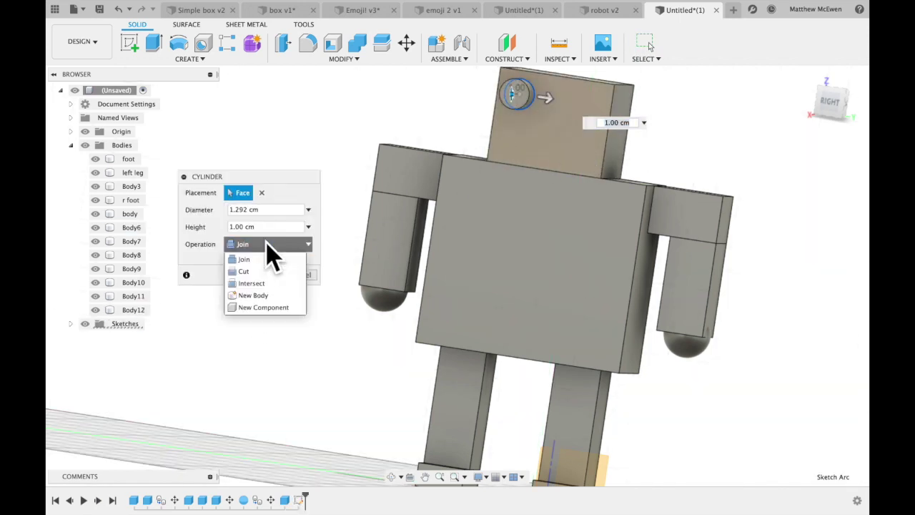
left_click(258, 296)
left_click(266, 275)
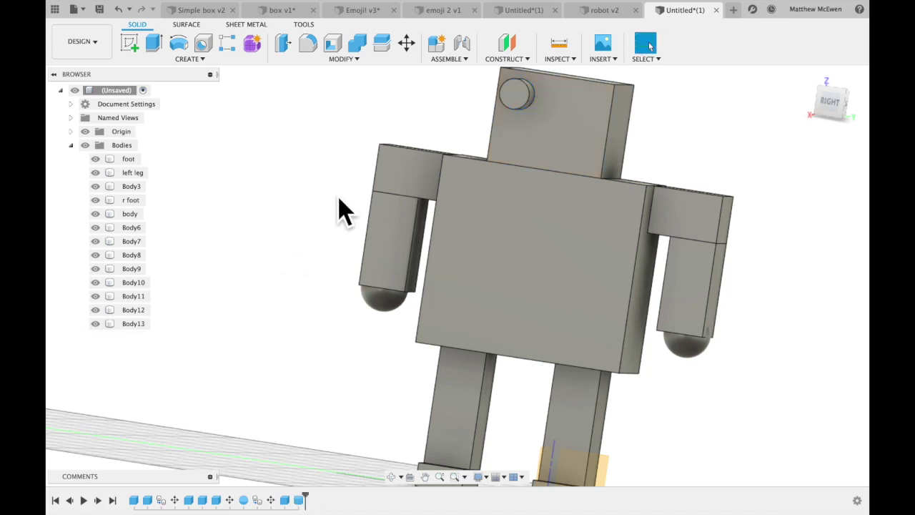
Copy the eye cylinder 3 cm along X to make the second eye on the head.
left_click(406, 43)
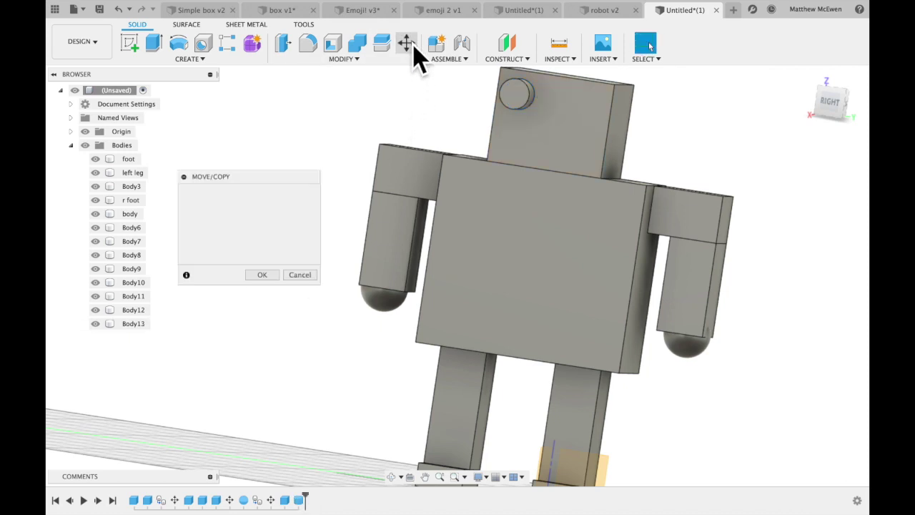
left_click(530, 96)
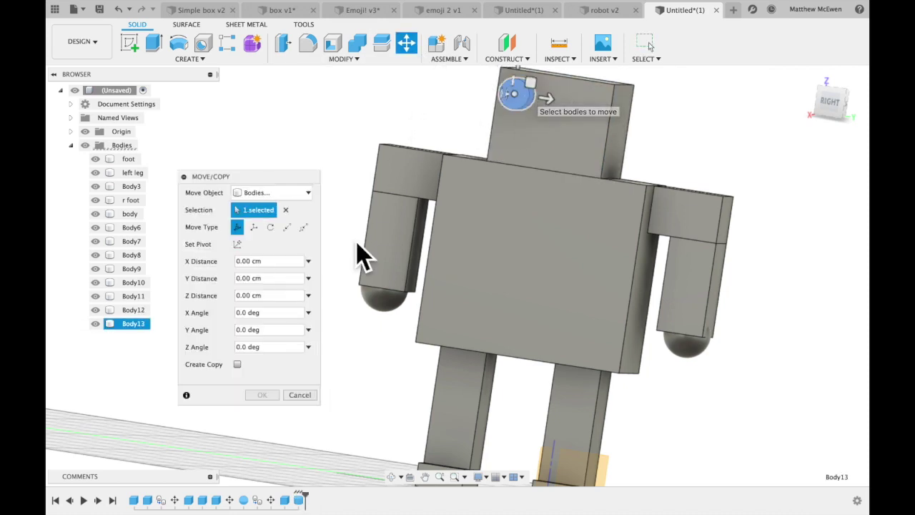
left_click(238, 364)
left_click_drag(568, 104, 629, 116)
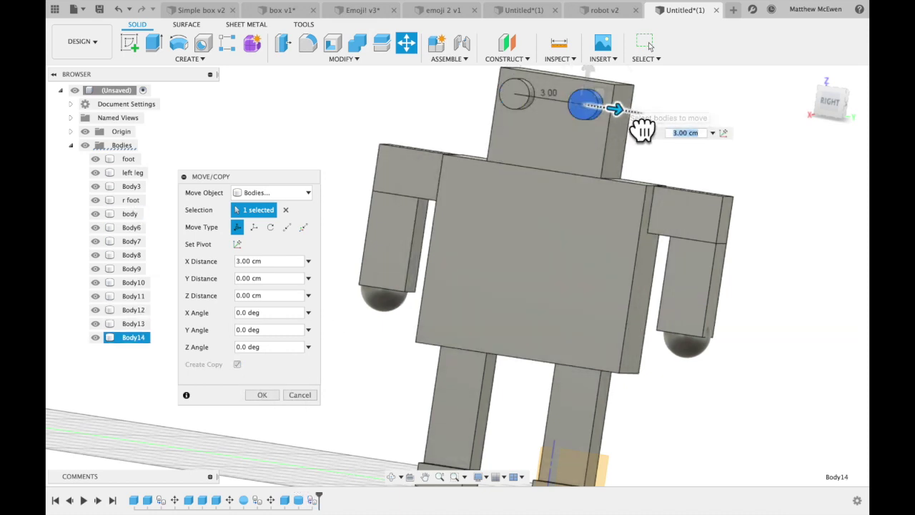
left_click_drag(630, 132, 639, 135)
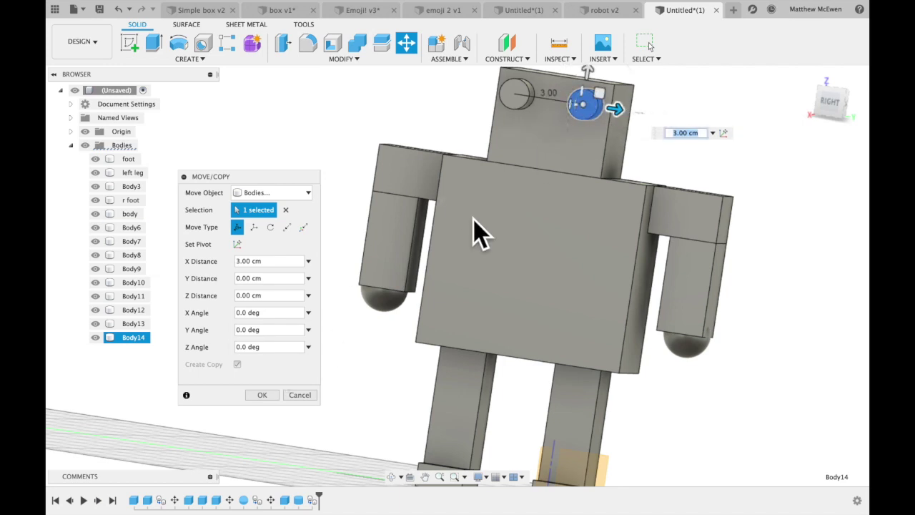
left_click(261, 395)
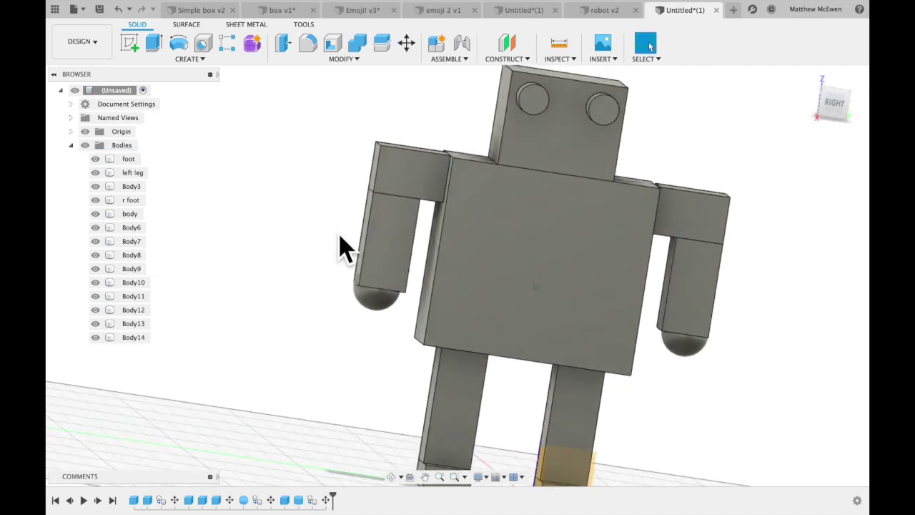
key("h")
left_click(199, 60)
left_click(845, 321)
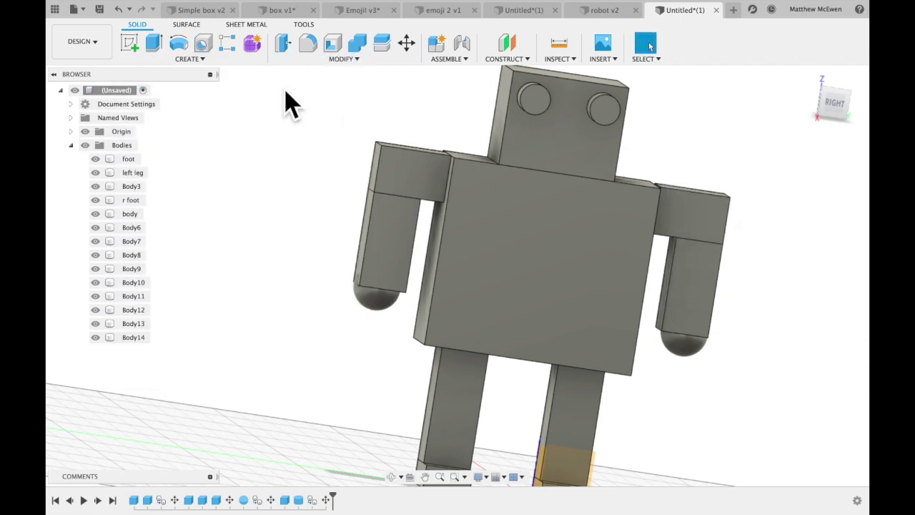
Create a mouth box about 2.2 × 0.6 cm and 1 cm high below the eyes on the head's front face, as a new body.
left_click(200, 60)
left_click(183, 233)
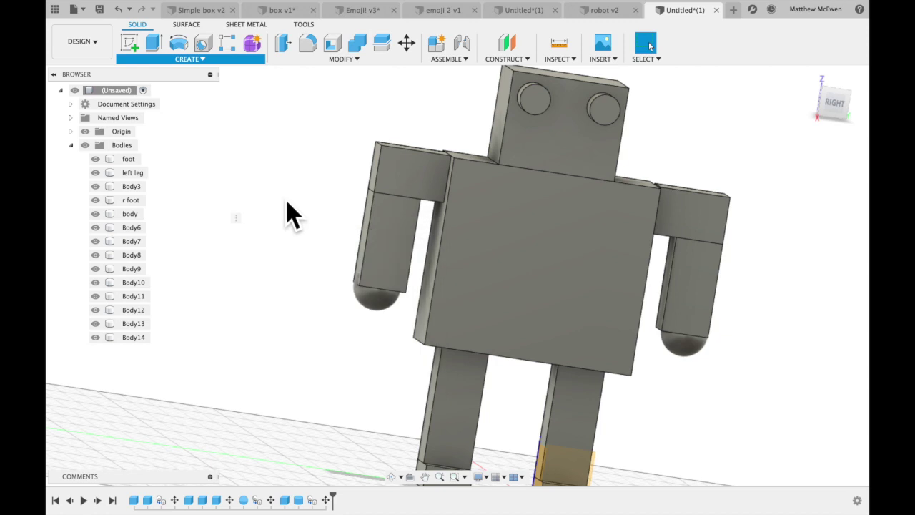
left_click(537, 147)
left_click(591, 168)
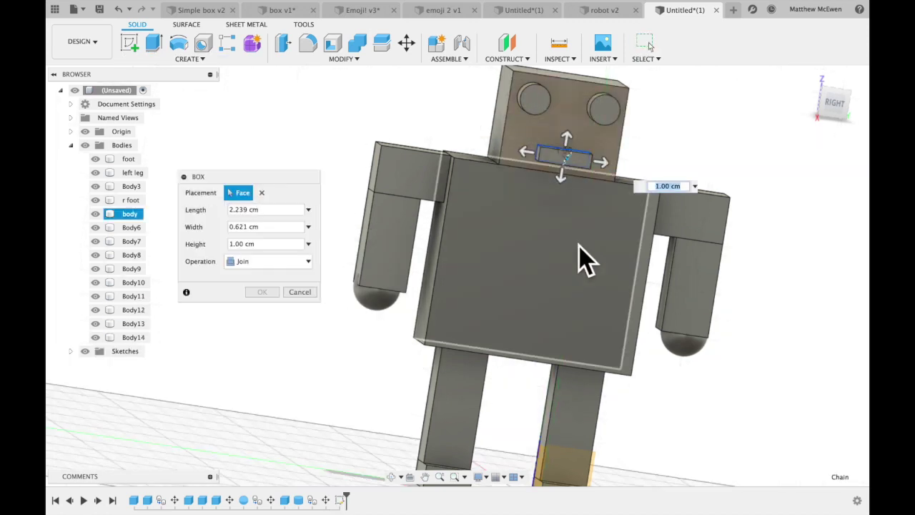
left_click(270, 262)
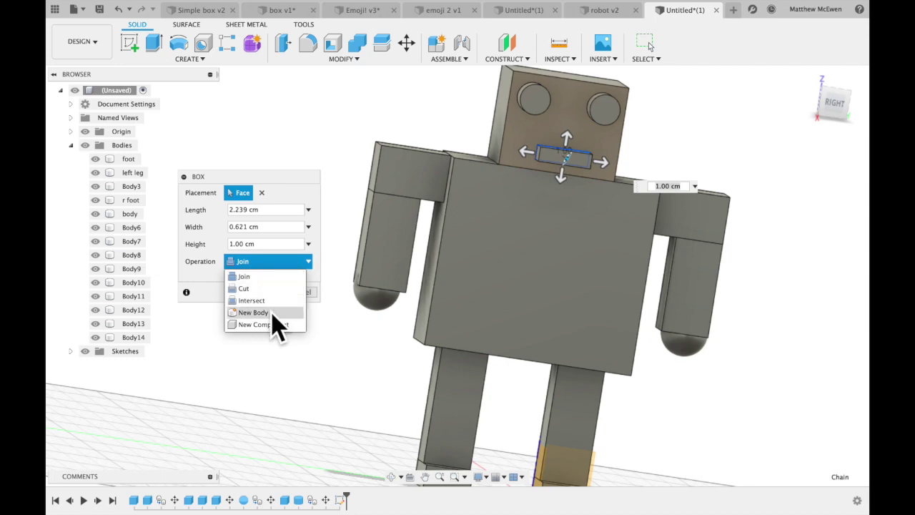
left_click(275, 313)
left_click(268, 293)
middle_click_drag(619, 337, 622, 344, "shift")
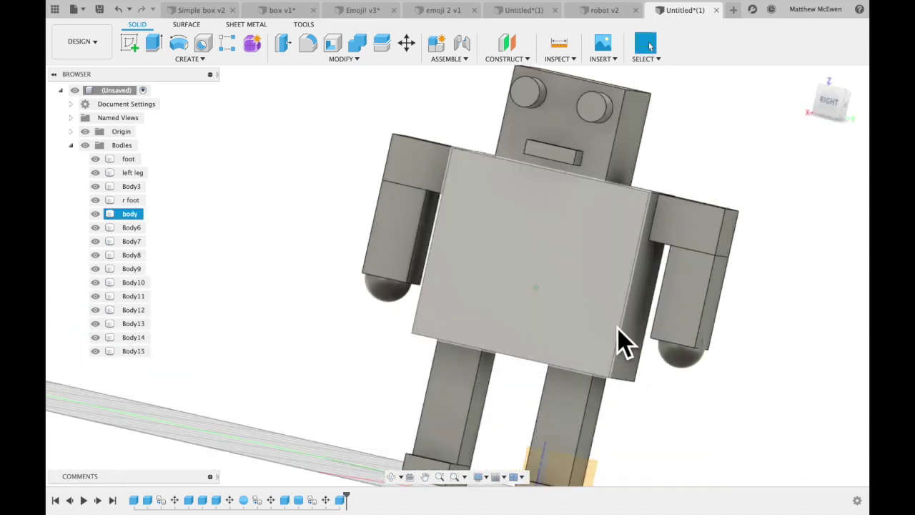
Check the coloured robot in the robot v2 design as a reference, and return to the unsaved robot design.
left_click(204, 59)
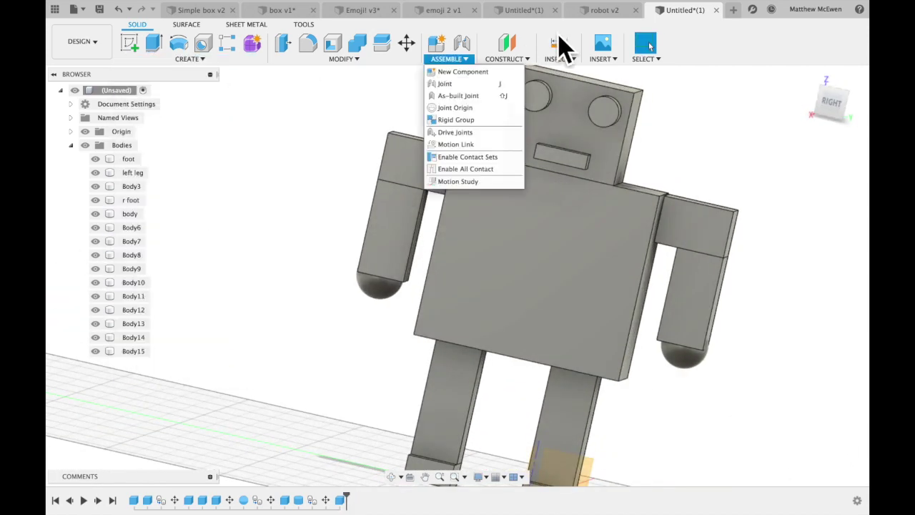
left_click(603, 10)
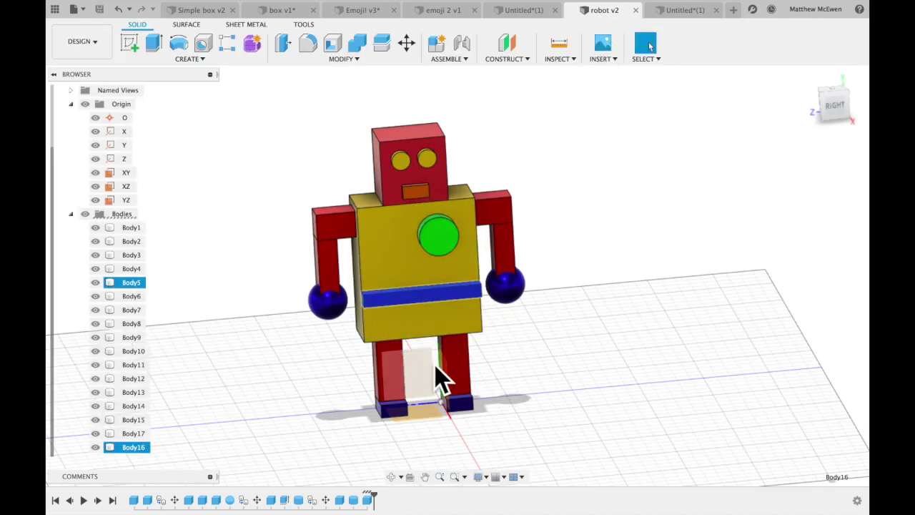
left_click(682, 10)
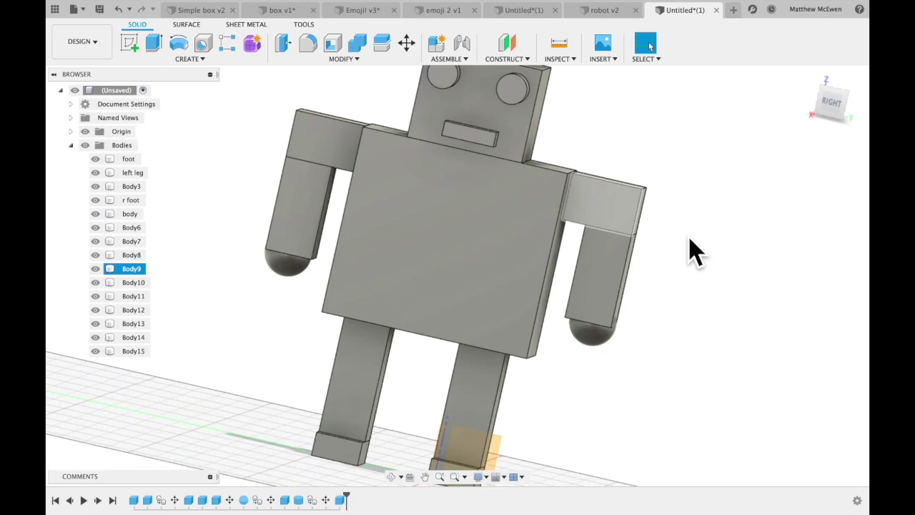
Open the Appearance settings and duplicate the design's Steel - Satin appearance three times.
left_click(815, 92)
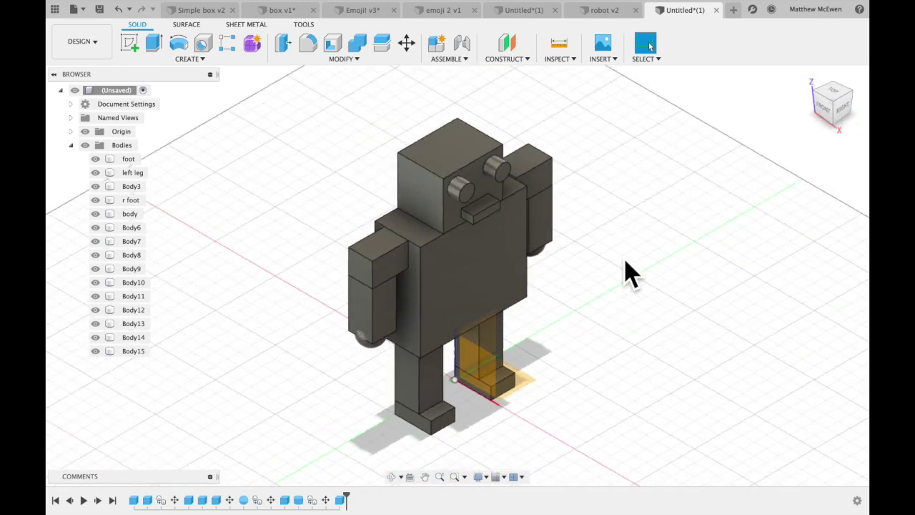
left_click(379, 61)
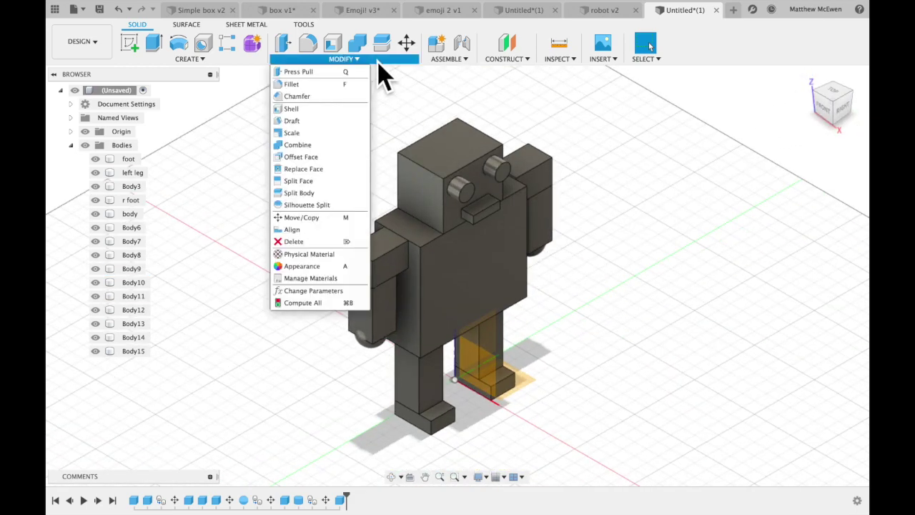
left_click(341, 268)
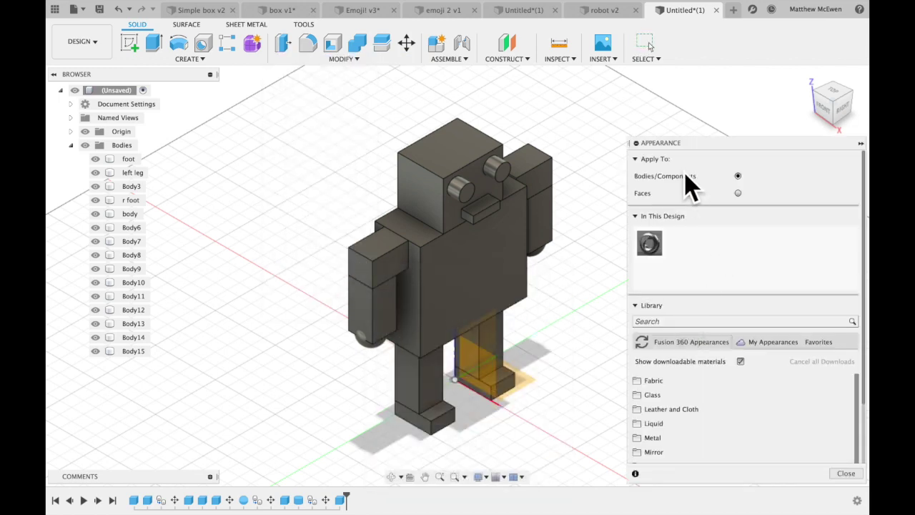
right_click(666, 245)
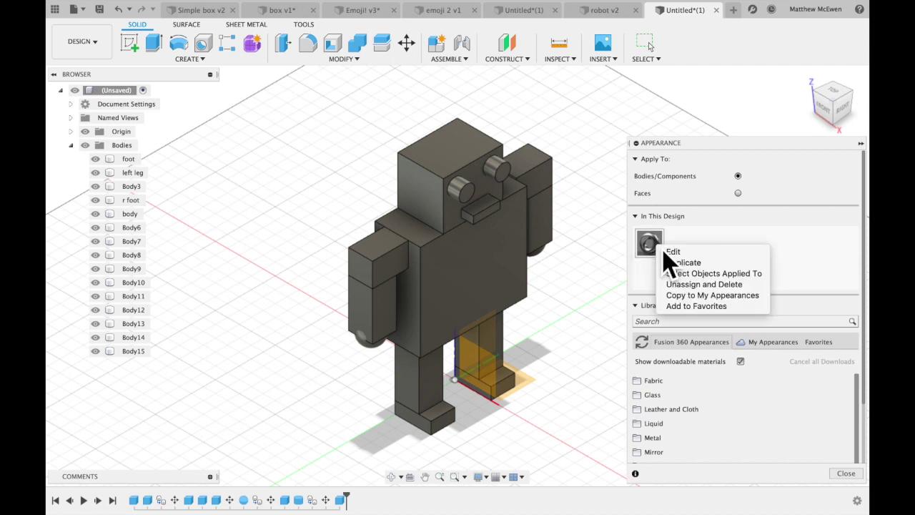
left_click(679, 261)
right_click(676, 255)
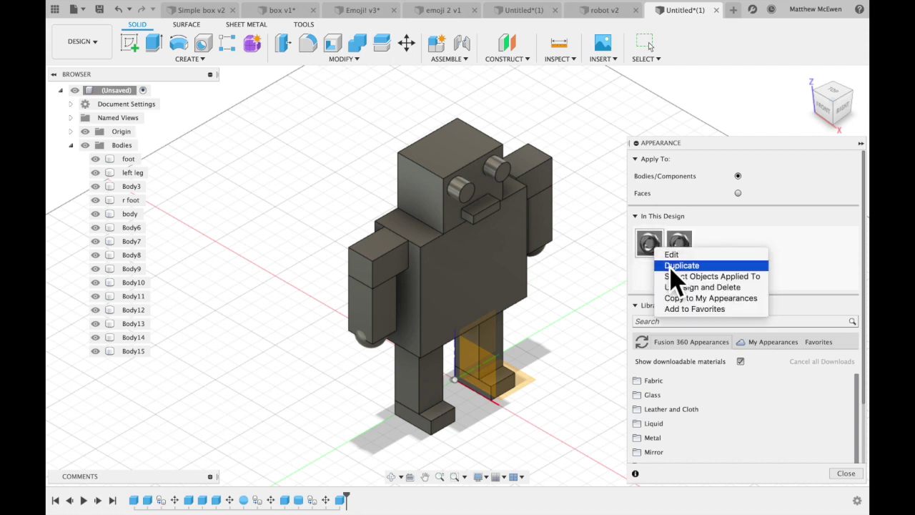
left_click(677, 261)
right_click(664, 250)
left_click(678, 261)
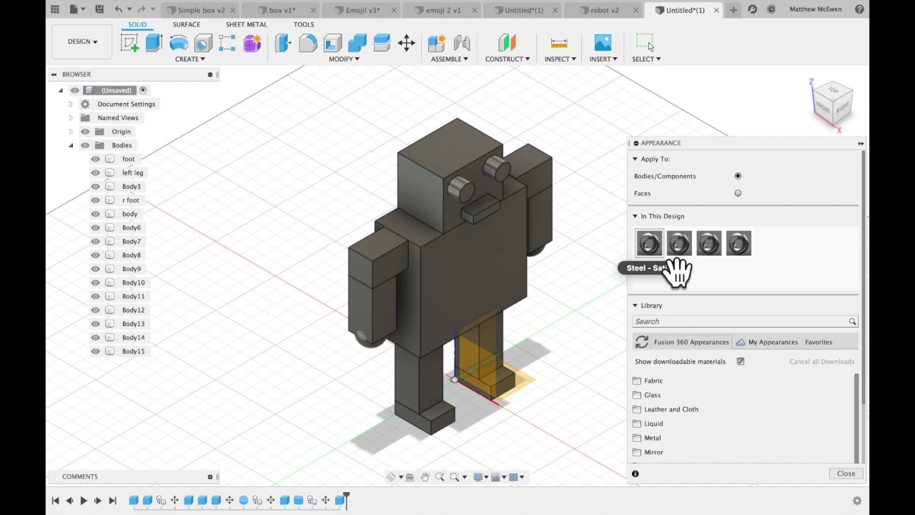
Change the colour of the original Steel - Satin appearance to bright red (255, 4, 4).
double_click(649, 243)
left_click_drag(604, 221, 511, 205)
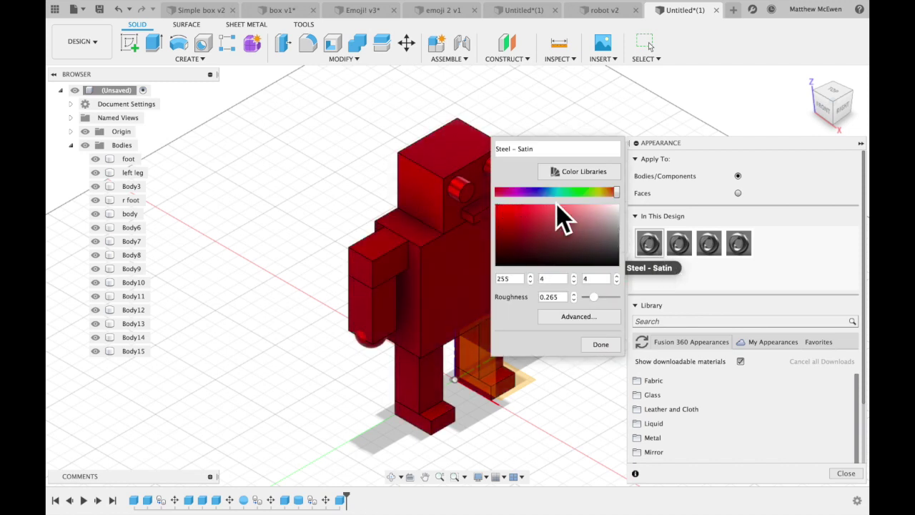
left_click(601, 345)
Recolour the Steel - Satin (1) appearance green and the Steel - Satin (2) appearance magenta.
double_click(690, 247)
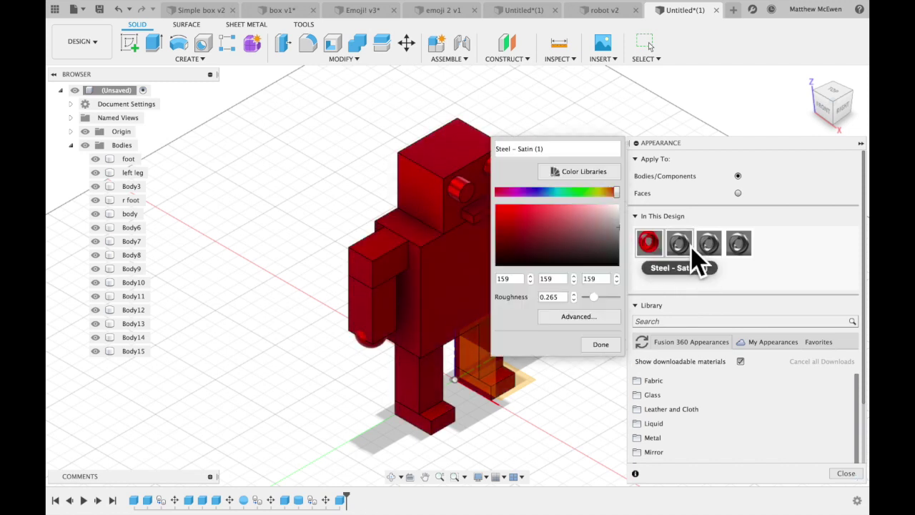
left_click(581, 192)
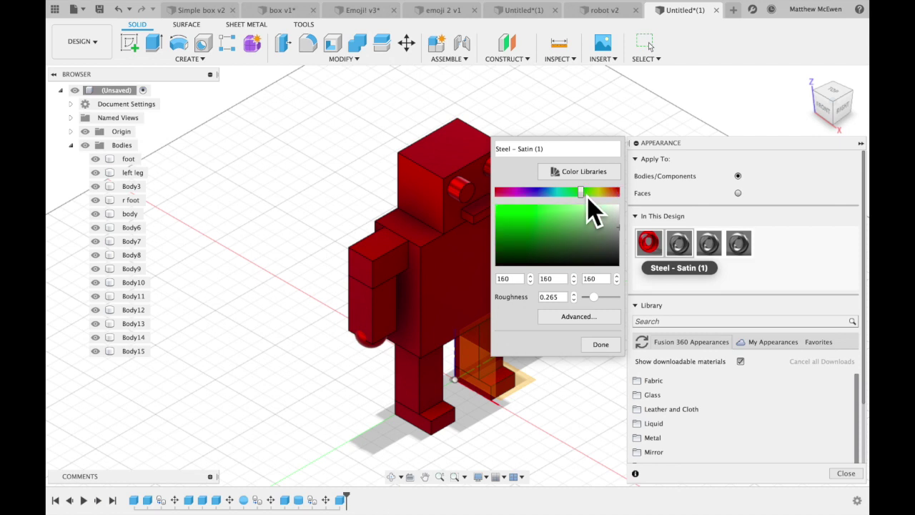
left_click(601, 344)
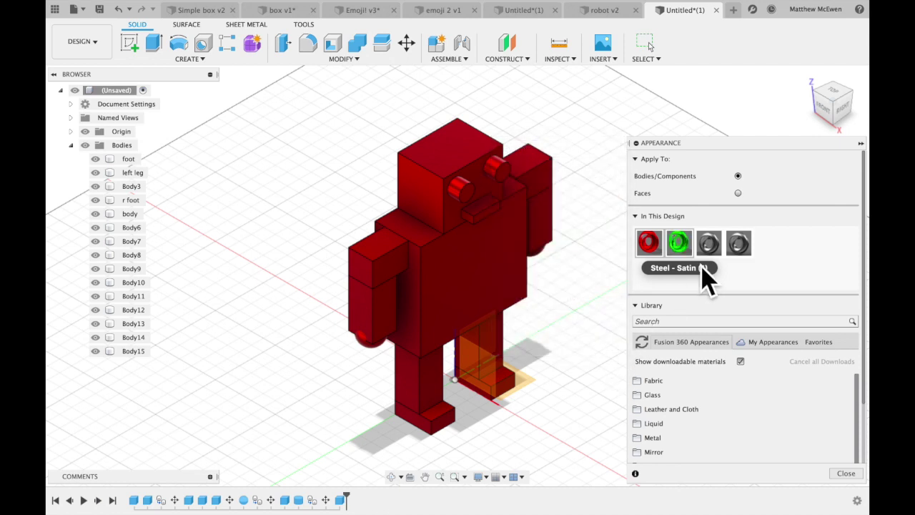
double_click(709, 247)
left_click_drag(529, 193, 516, 193)
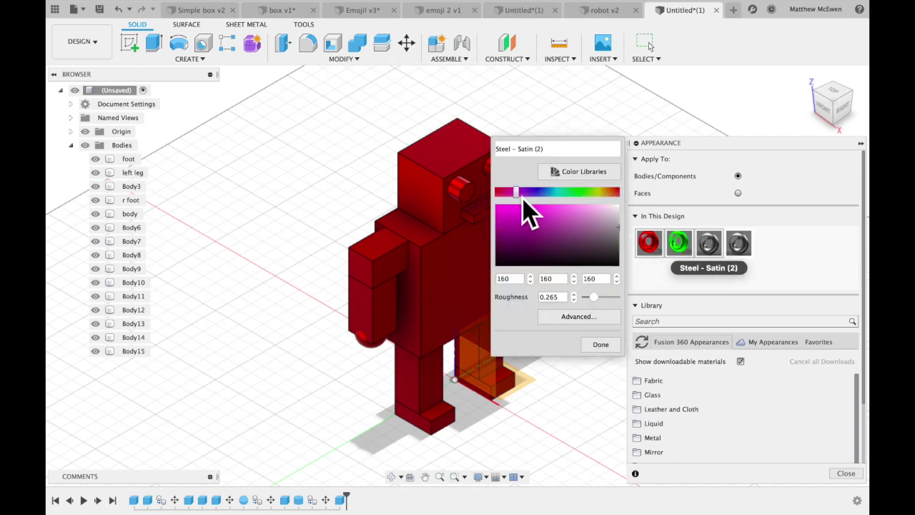
left_click(602, 345)
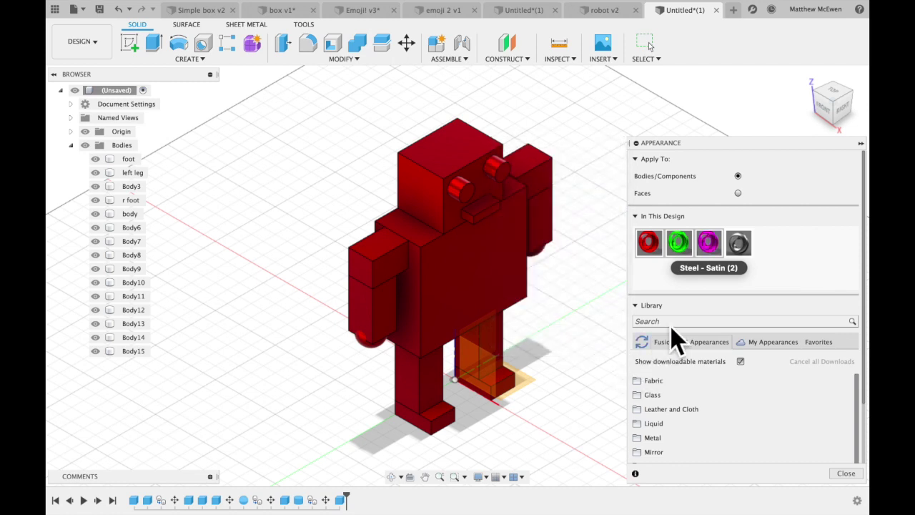
Apply the magenta appearance to the torso and head, and the green appearance to both eyes.
left_click_drag(714, 251, 494, 252)
left_click_drag(709, 244, 476, 168)
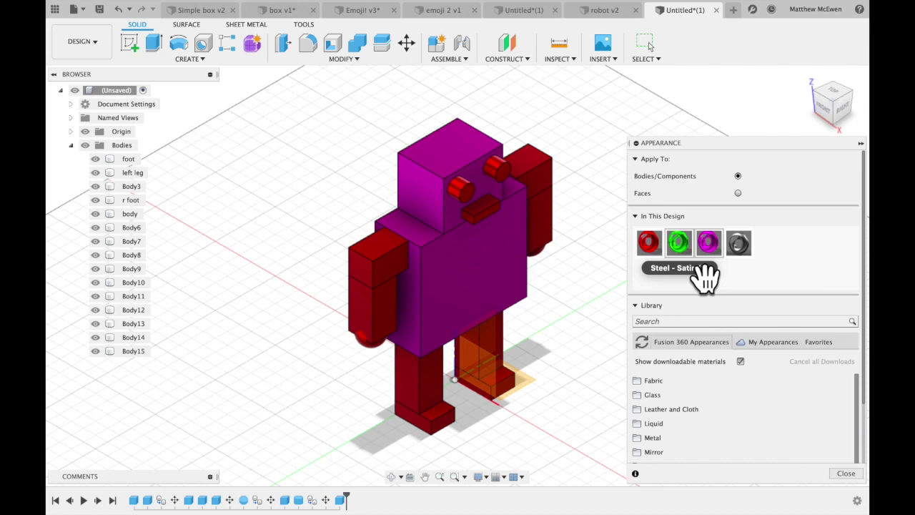
left_click_drag(679, 244, 474, 196)
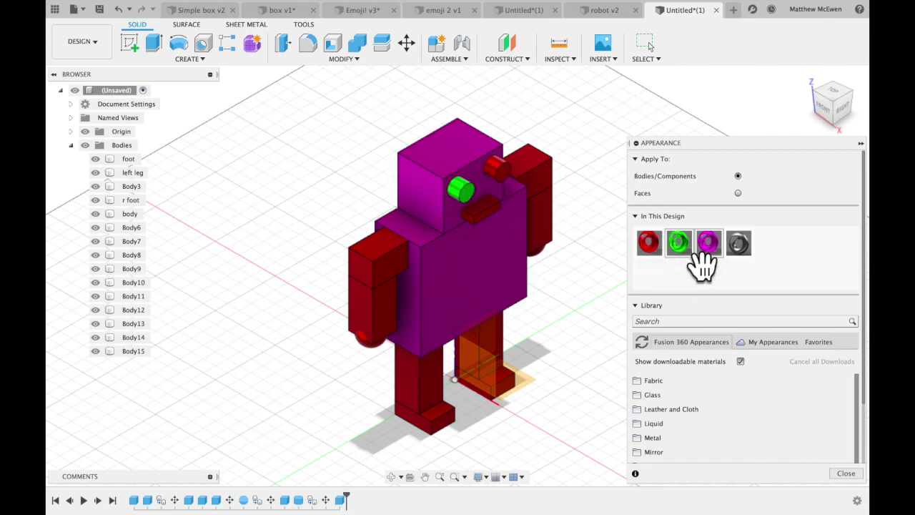
left_click_drag(679, 243, 500, 170)
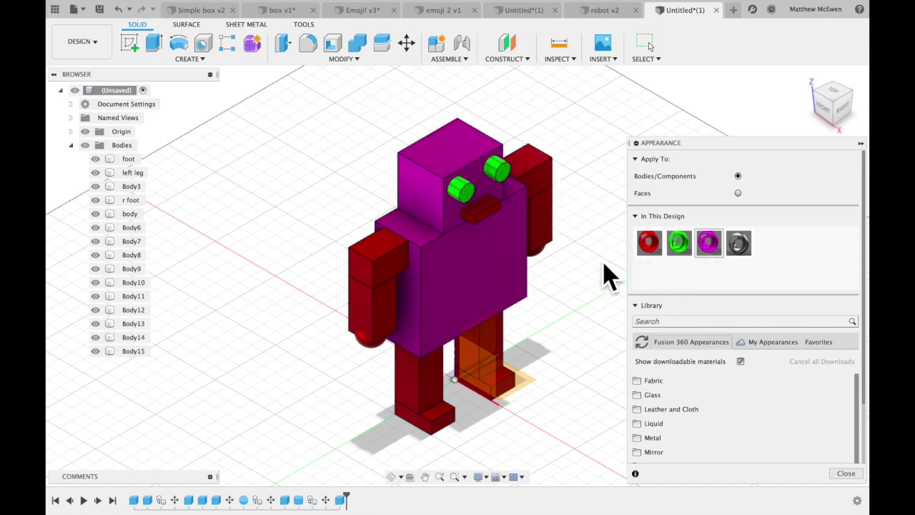
scroll(604, 263, "right", 5, "shift")
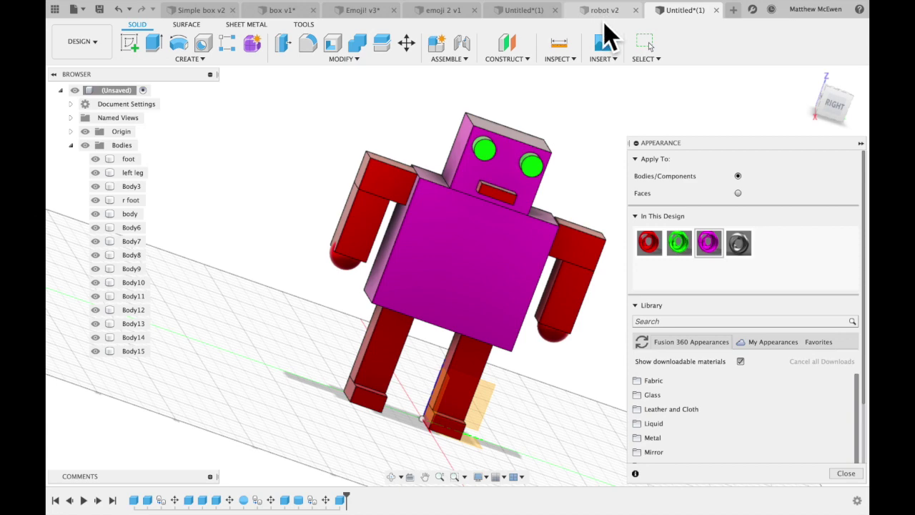
Compare with the robot v2 reference, and inspect the coloured robot in the unsaved design from the front.
left_click(603, 11)
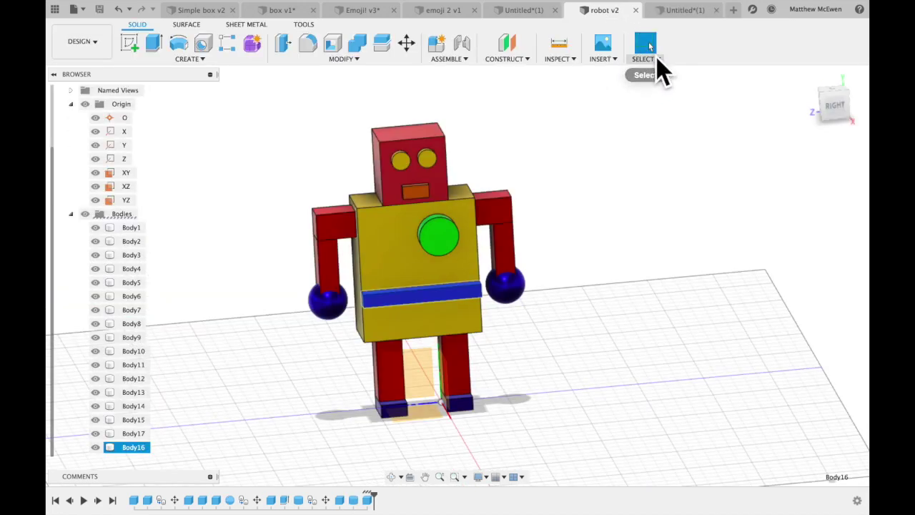
left_click(683, 10)
scroll(391, 164, "right", 10, "shift")
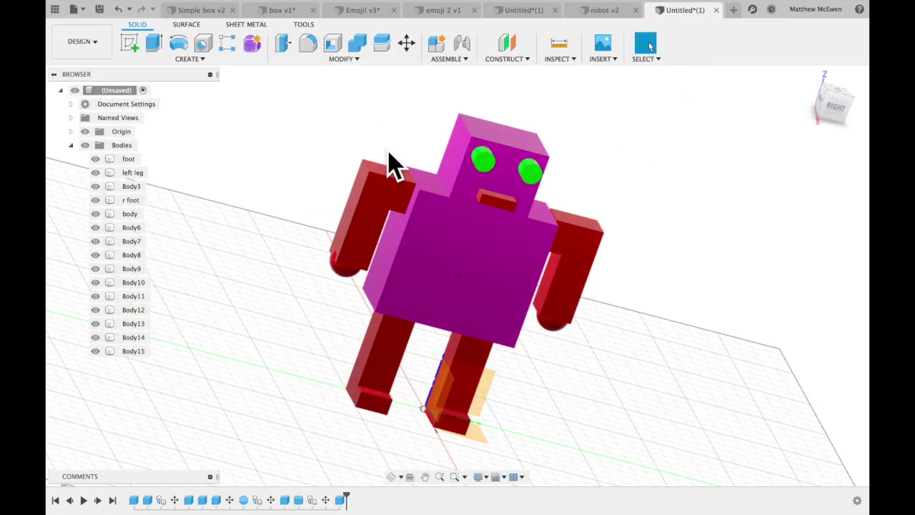
scroll(392, 164, "up", 5, "shift")
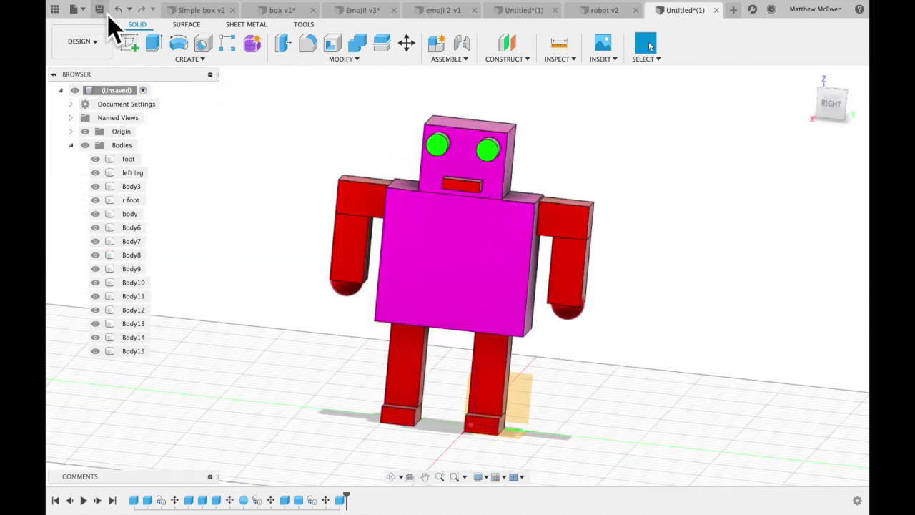
Save the design as Robot in the Toys for refugees project, and switch to the robot v2 design.
key("ctrl+s")
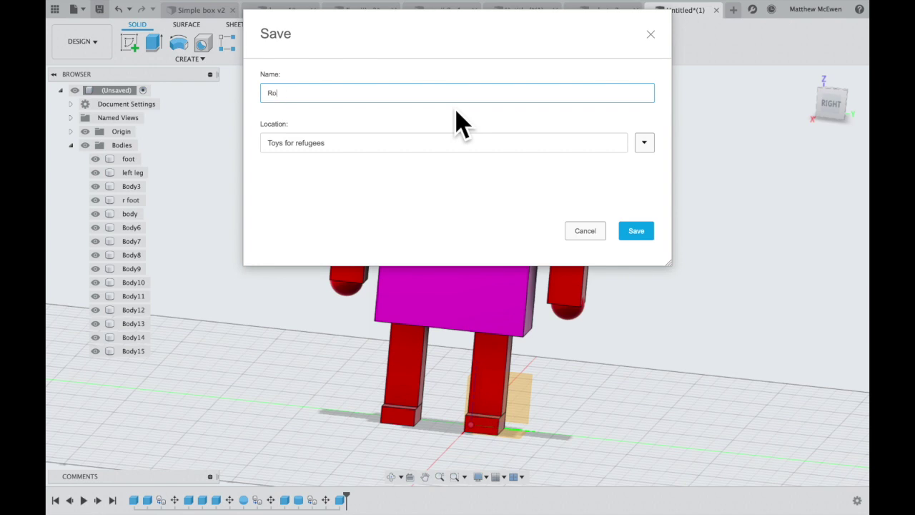
key("Return")
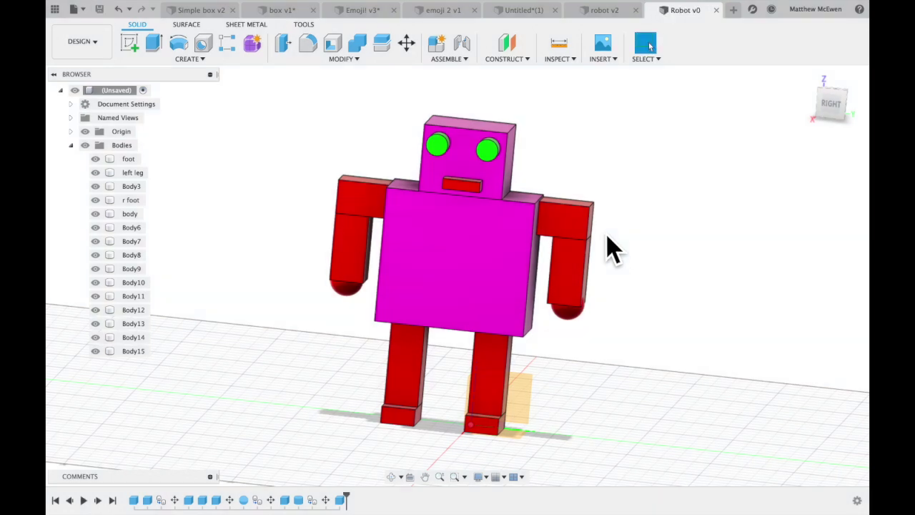
left_click(597, 12)
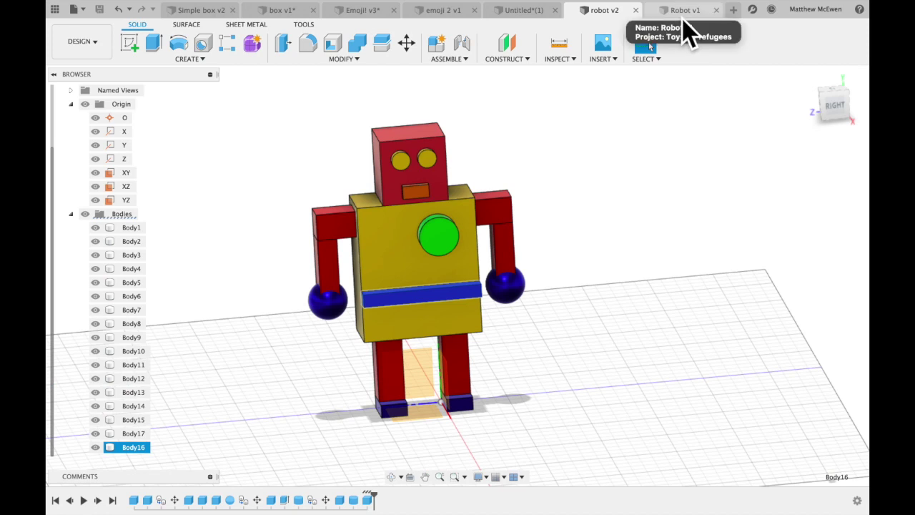